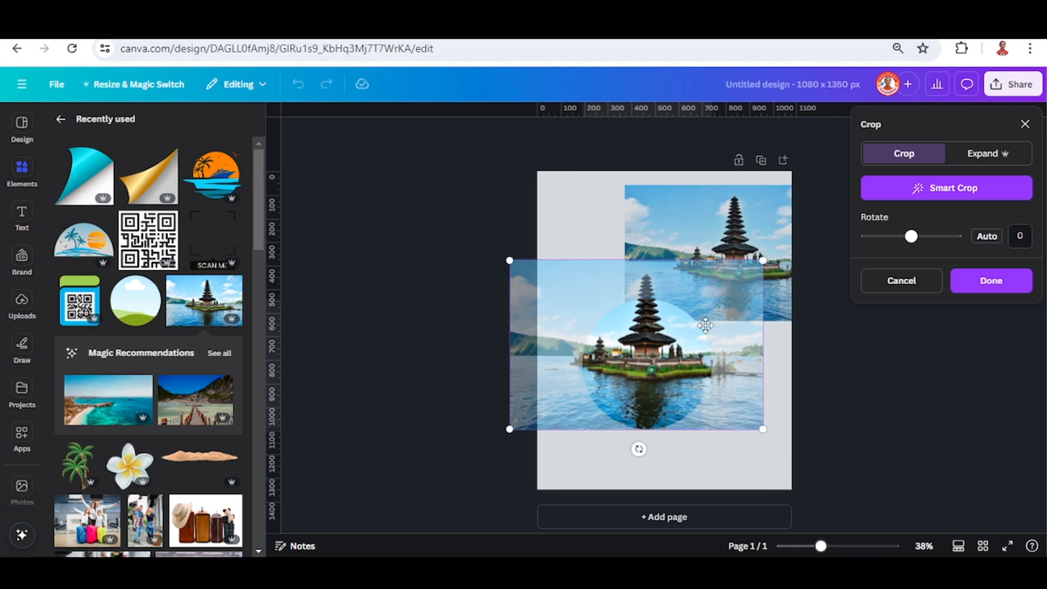
Leave the circular picture's crop mode and set the rectangular temple photo's transparency to 45
left_click(771, 246)
left_click_drag(753, 223, 750, 250)
right_click(751, 251)
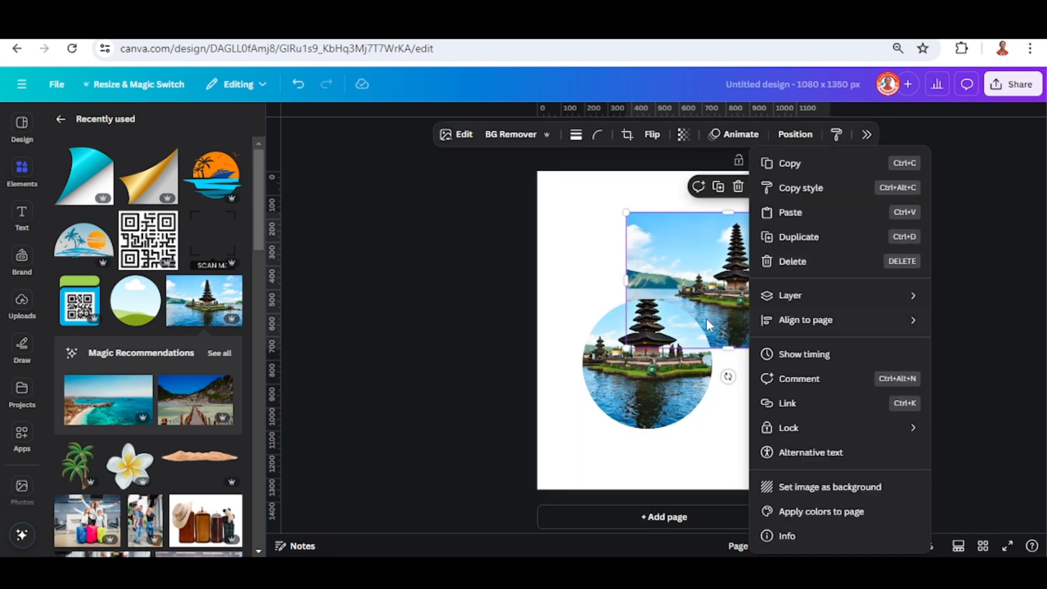
mouse_move(788, 297)
left_click(655, 325)
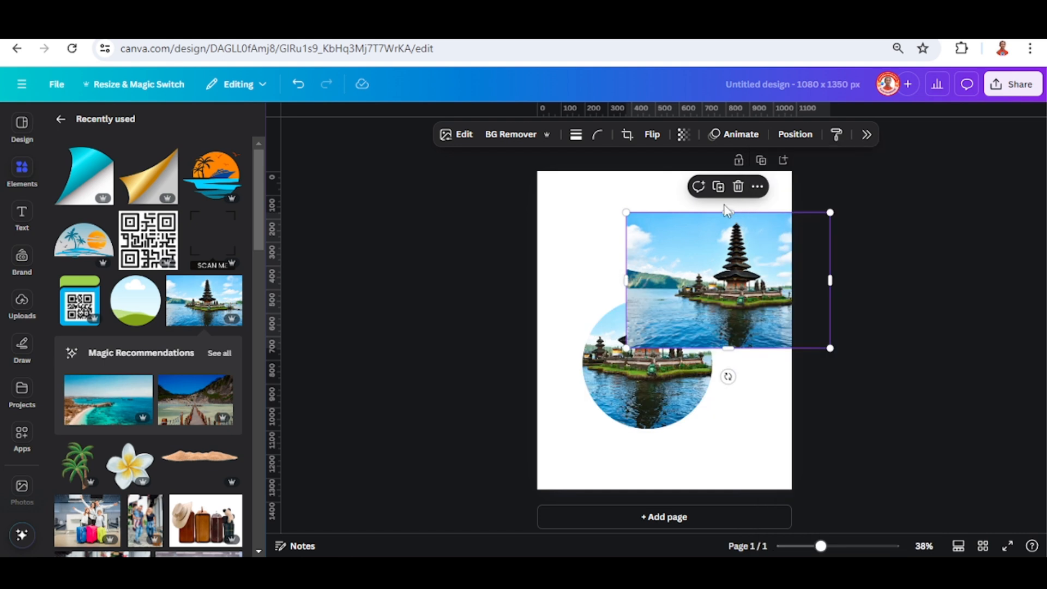
left_click(684, 134)
left_click(664, 184)
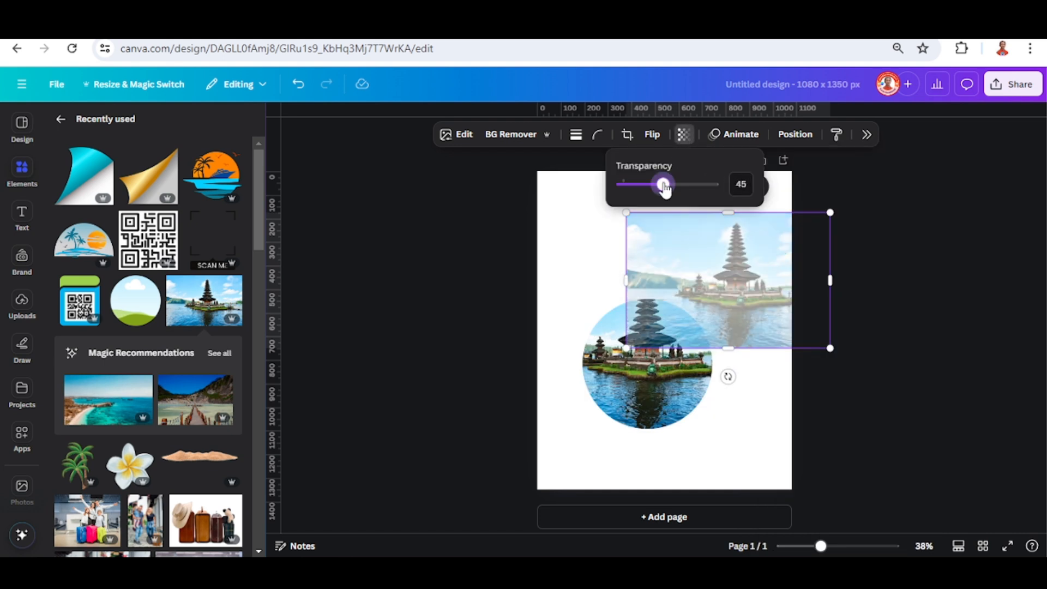
left_click(664, 243)
Resize the translucent temple photo and align its pagoda exactly over the one in the circular picture
left_click_drag(625, 212, 537, 153)
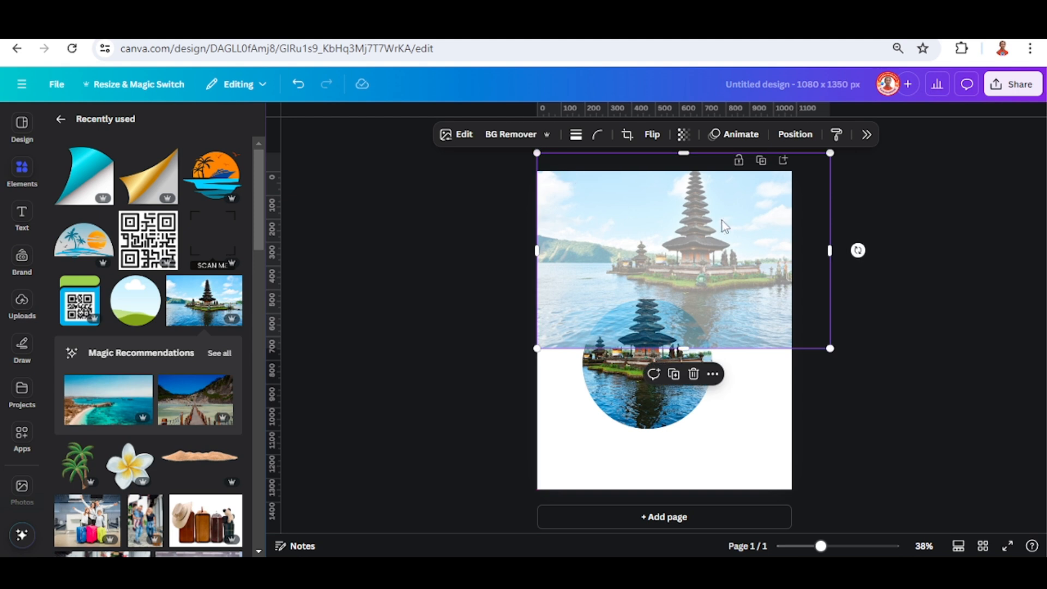
left_click_drag(736, 219, 691, 311)
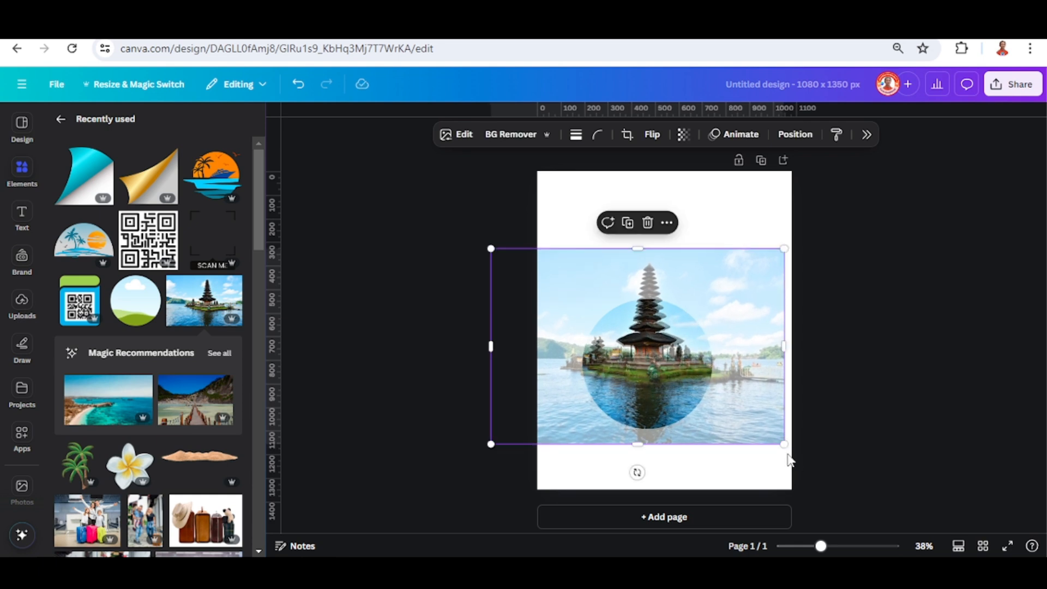
left_click_drag(783, 444, 762, 430)
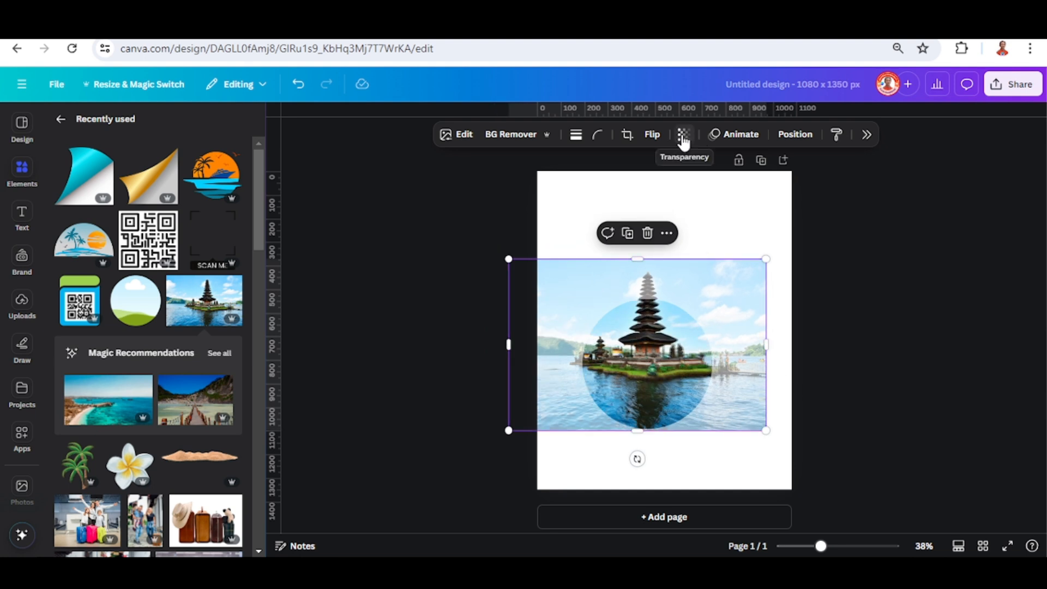
Set the overlaid temple photo's transparency back to 100 and remove its background
left_click(684, 136)
left_click_drag(664, 184, 732, 203)
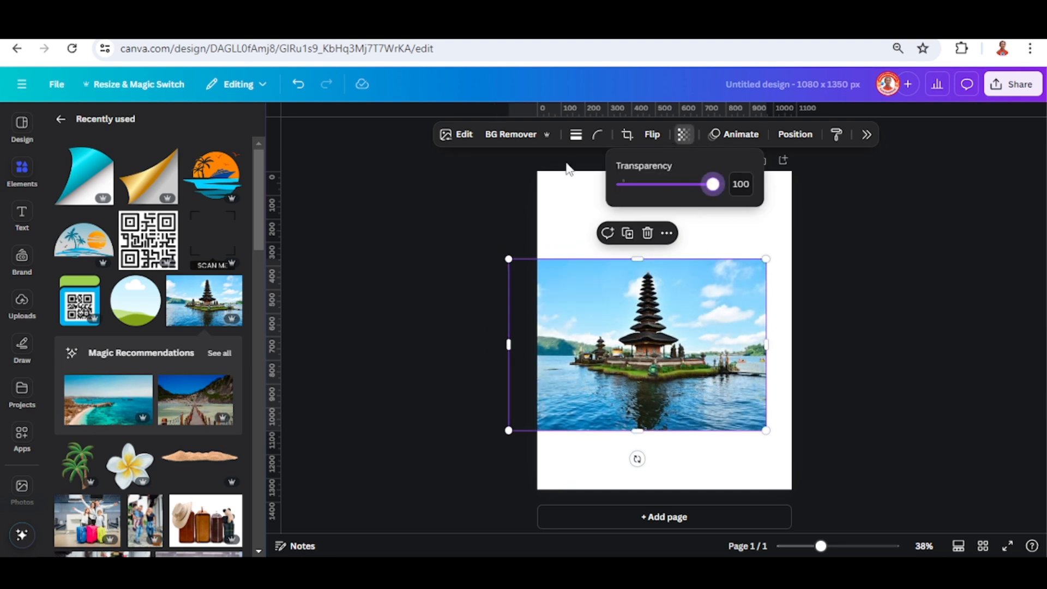
left_click(510, 136)
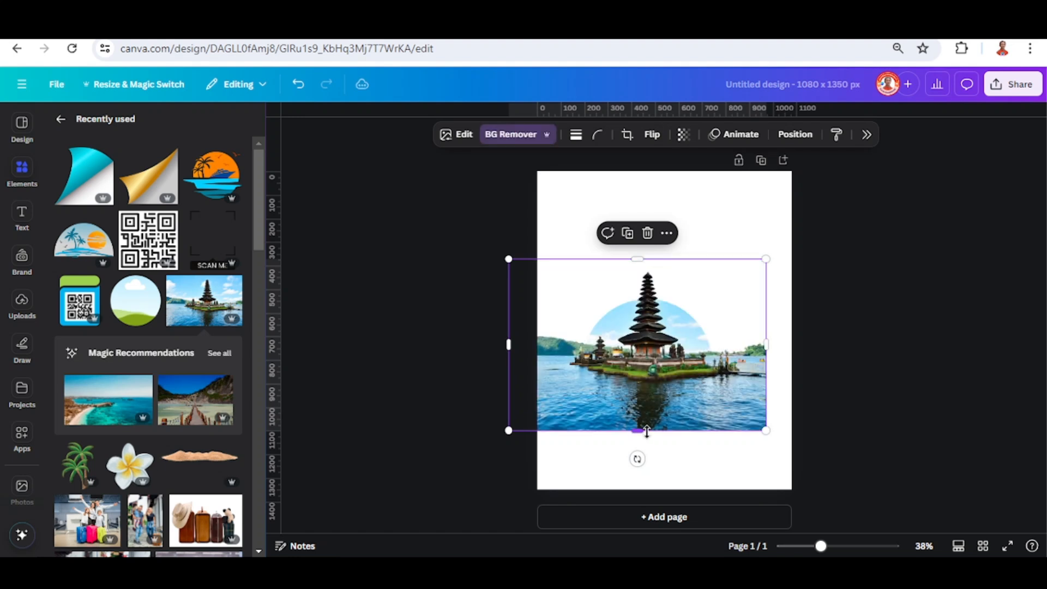
Crop the temple cutout from below and both sides so only the pagoda rising out of the circle remains
left_click_drag(647, 431, 647, 354)
left_click_drag(510, 304, 613, 305)
left_click_drag(763, 315, 687, 304)
left_click(746, 319)
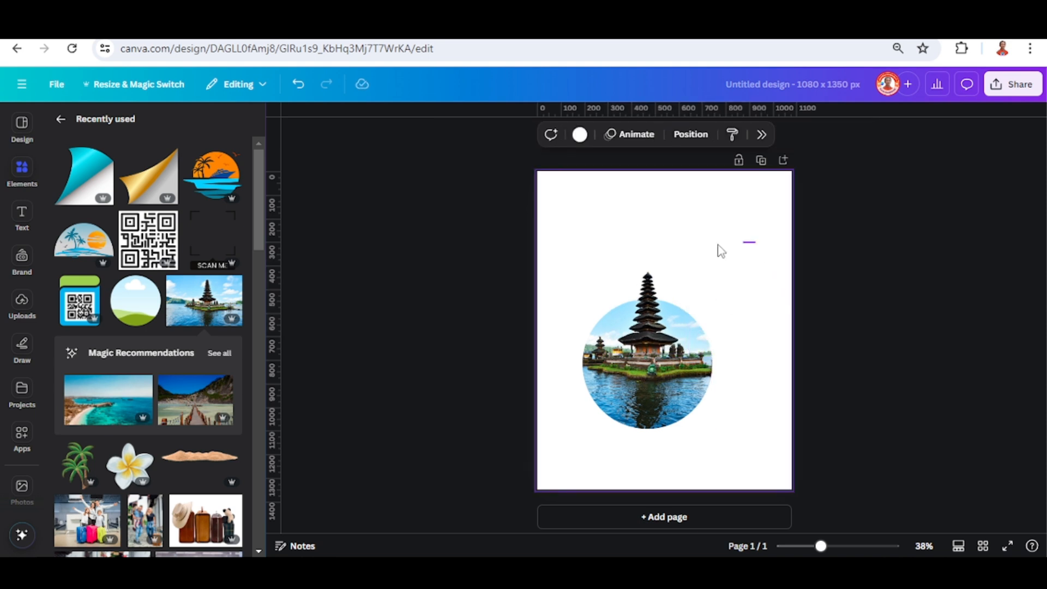
Group the pagoda cutout with the circular picture, scale the group down slightly and centre it in the page's upper part
left_click_drag(719, 251, 562, 433)
left_click(618, 235)
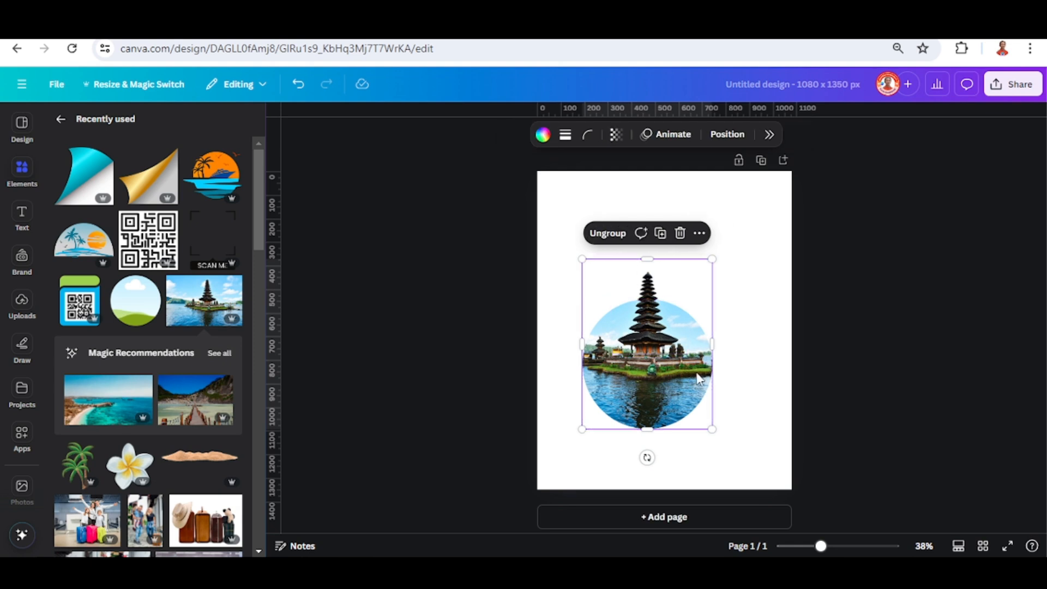
left_click_drag(679, 388, 683, 366)
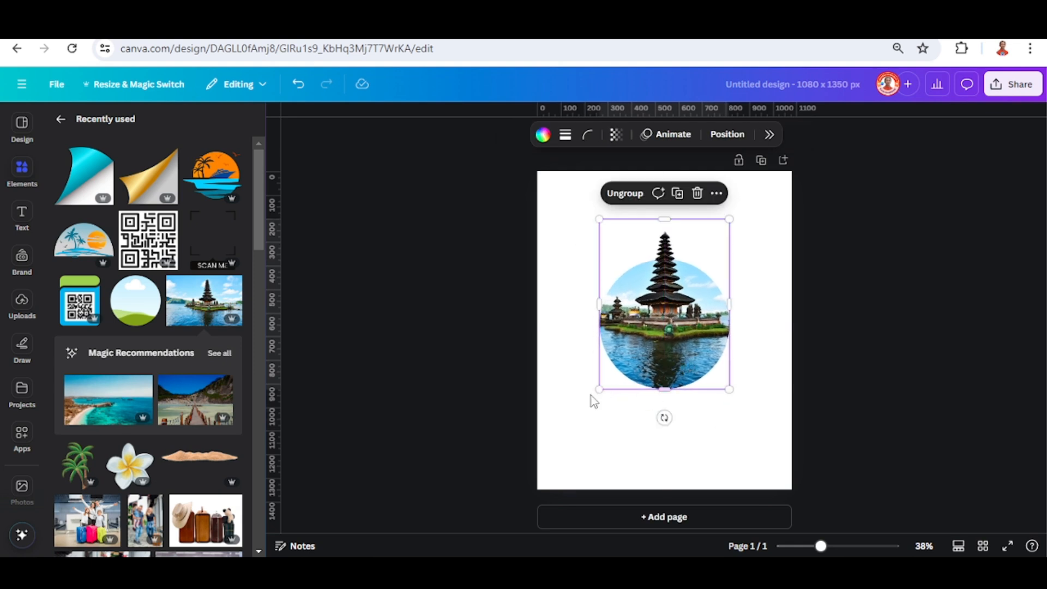
left_click_drag(600, 391, 608, 375)
left_click_drag(661, 350, 655, 347)
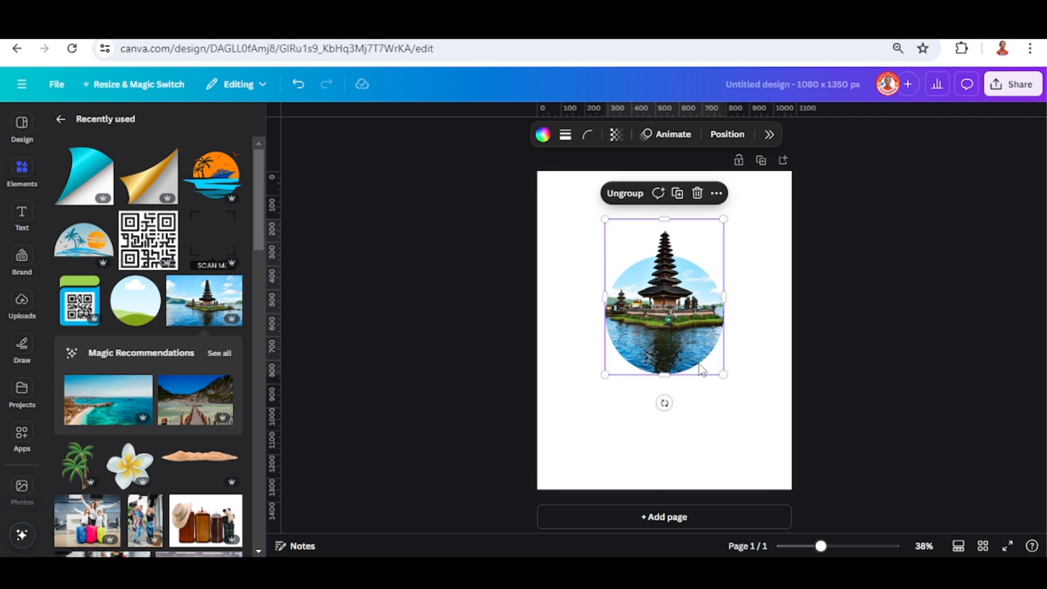
Add the palm trees graphic, shrink it and place it over the left edge of the temple circle
left_click(92, 452)
left_click(80, 460)
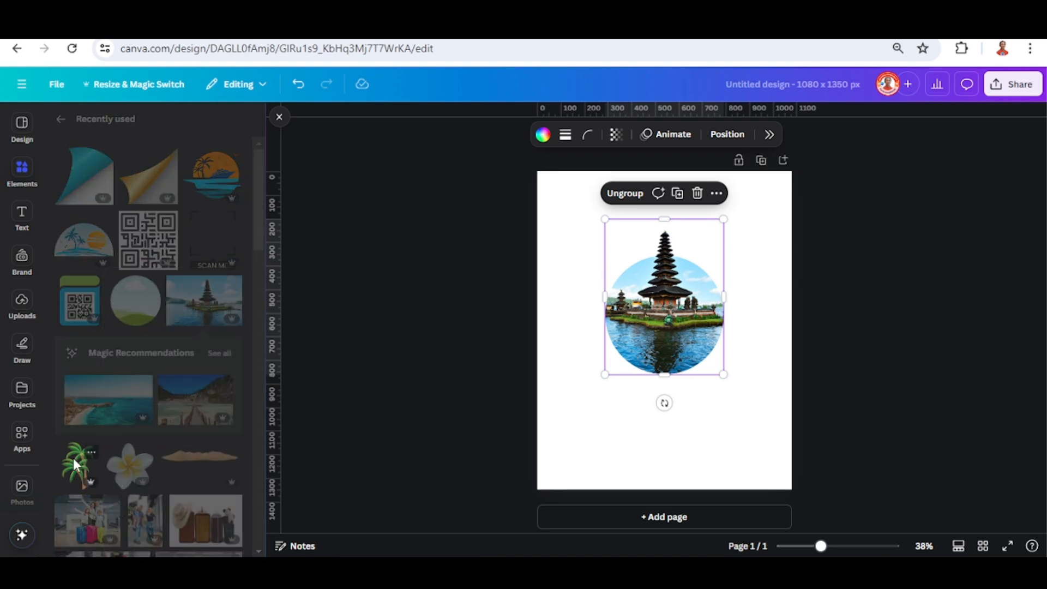
left_click(75, 467)
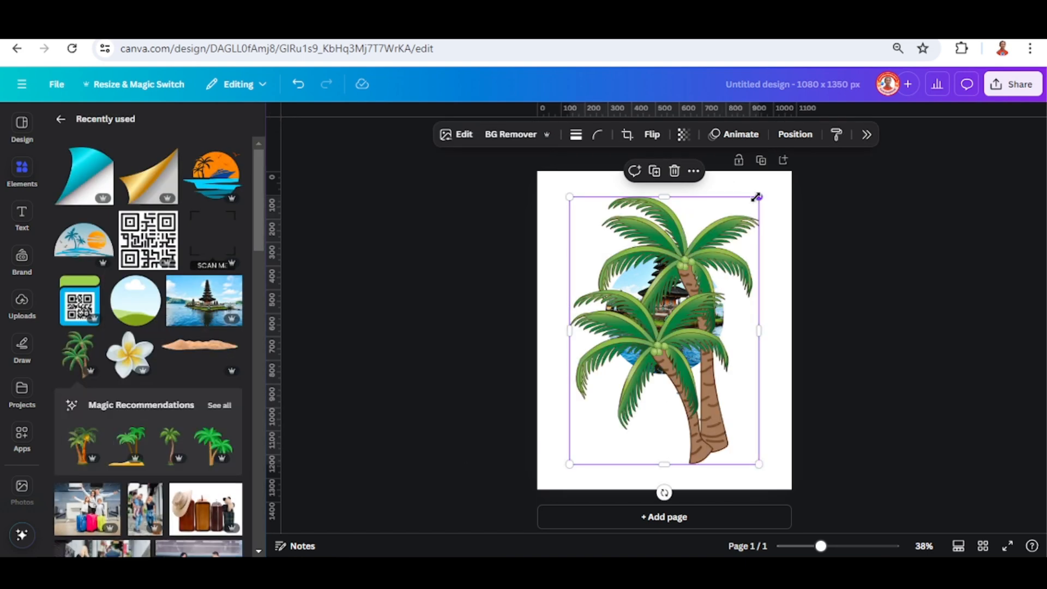
left_click_drag(756, 198, 629, 323)
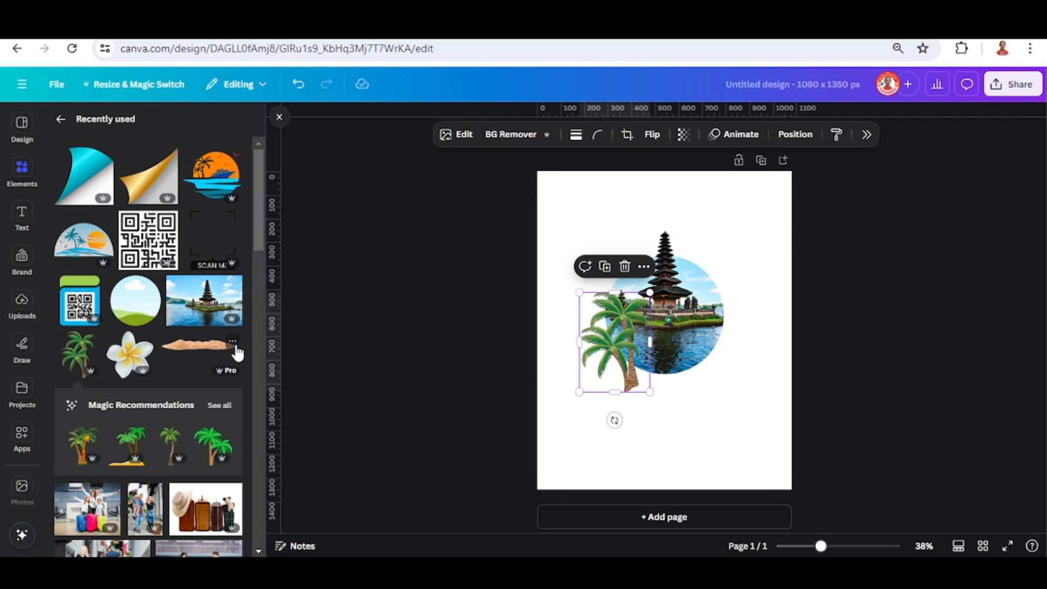
Add the Sand pile graphic, enlarge it and position it across the base of the palm trees and temple circle
left_click(231, 340)
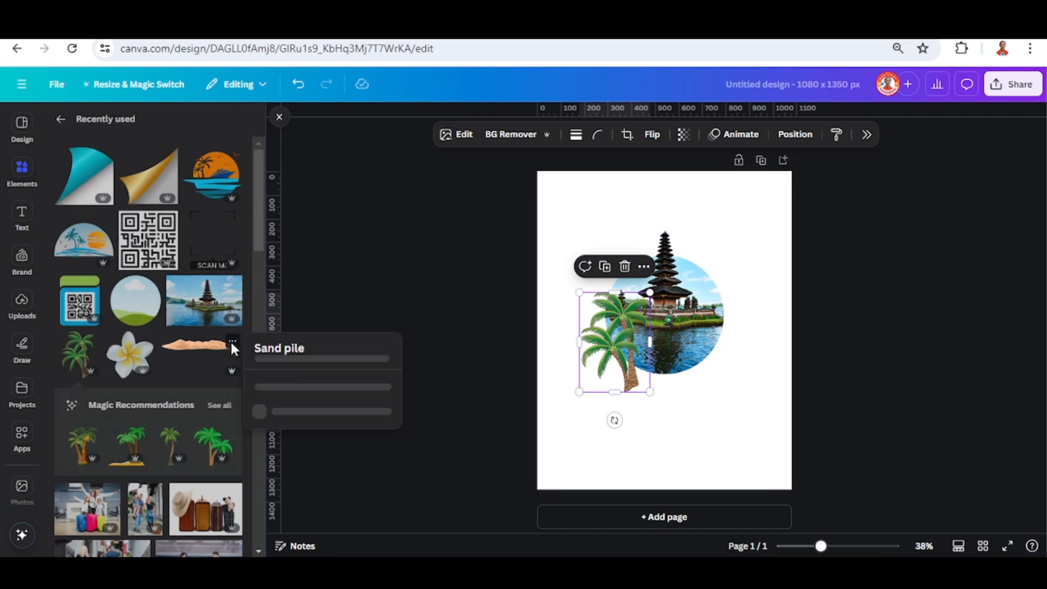
left_click(192, 350)
left_click(193, 349)
left_click_drag(660, 315, 643, 389)
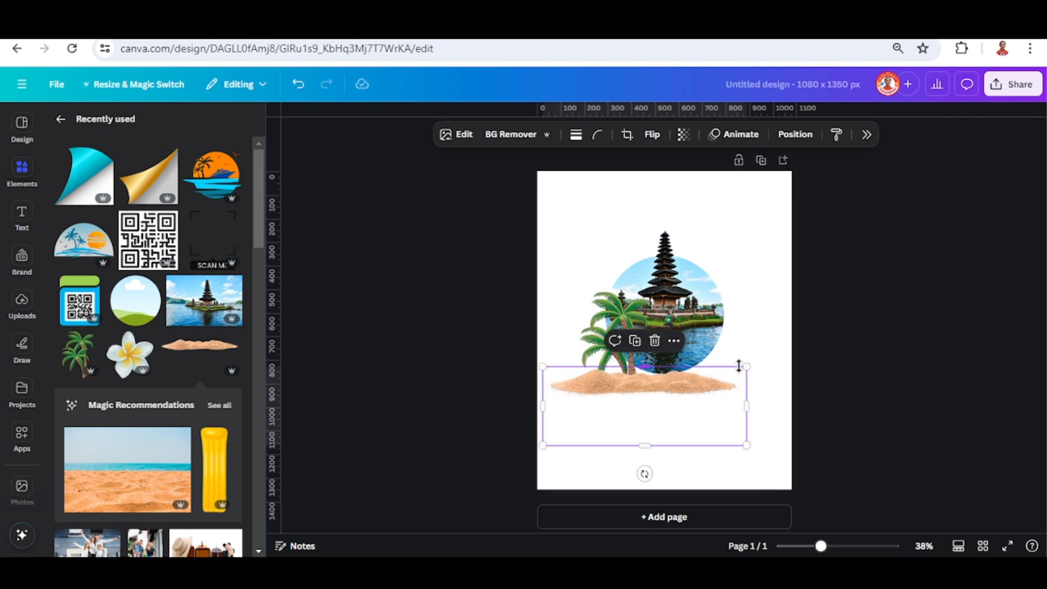
left_click_drag(746, 367, 780, 355)
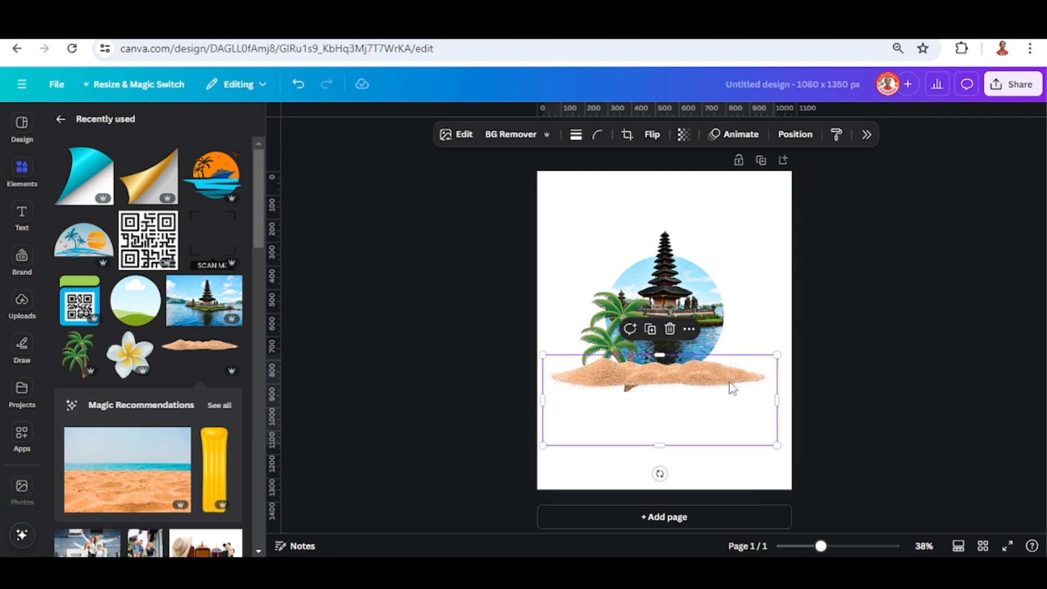
left_click_drag(731, 388, 732, 387)
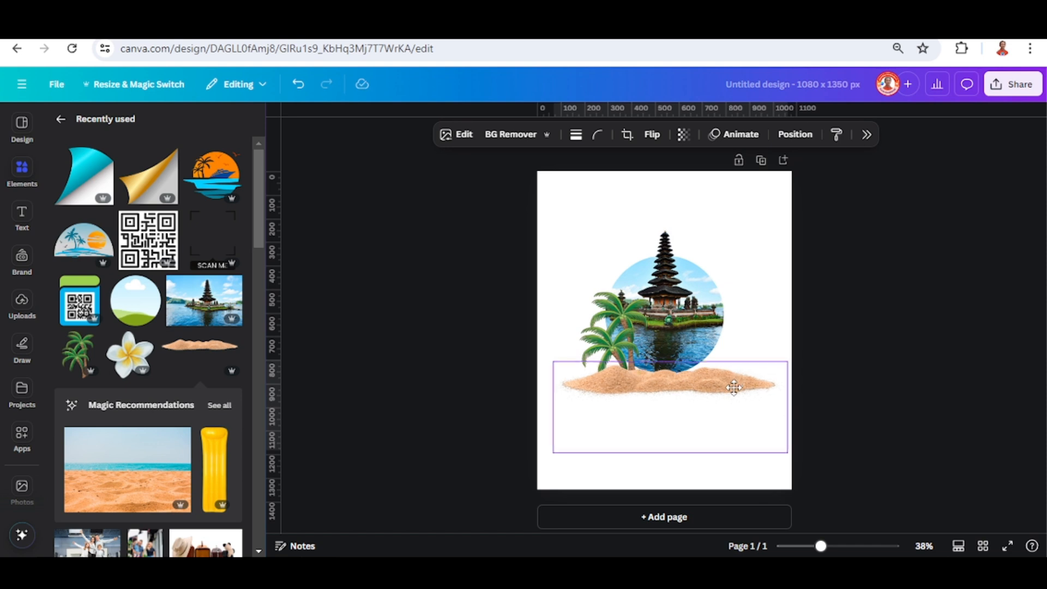
left_click(614, 325)
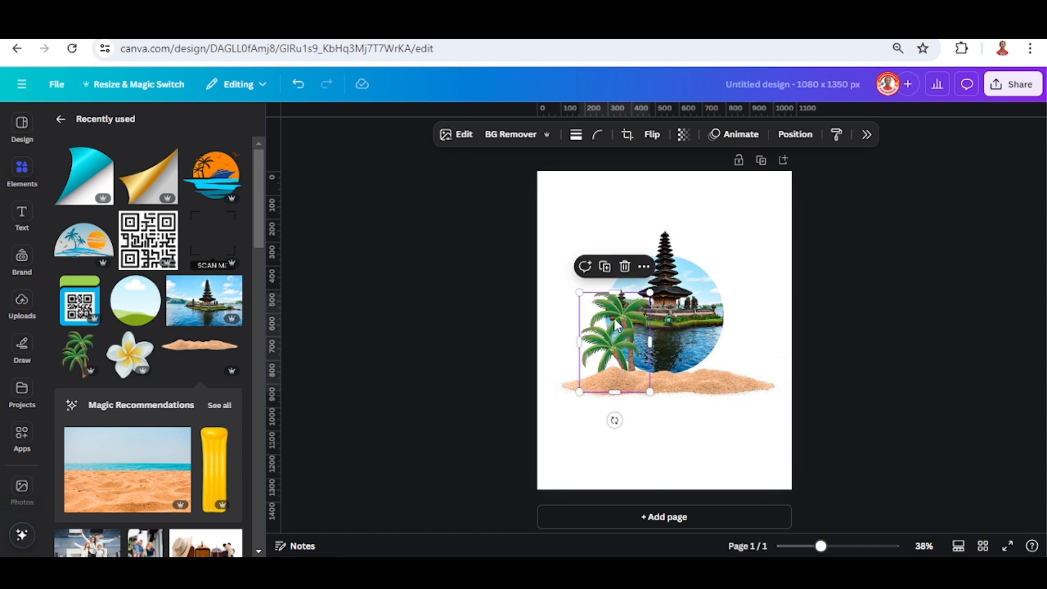
Add the Plumeria Tropical Flowers graphic, shrink it and place it at the lower right of the temple circle
left_click(144, 345)
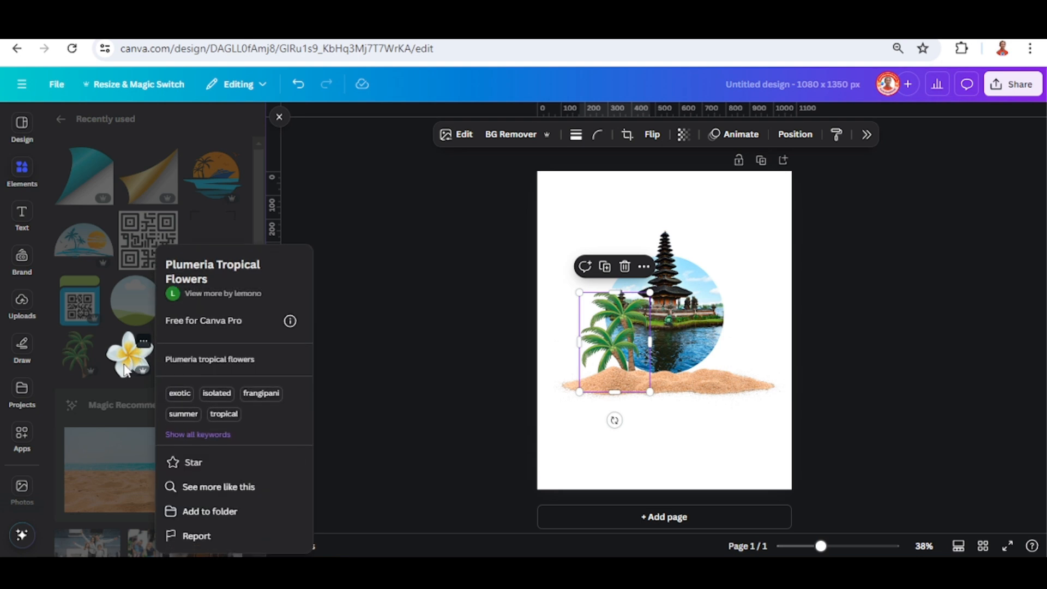
left_click(125, 365)
left_click(162, 362)
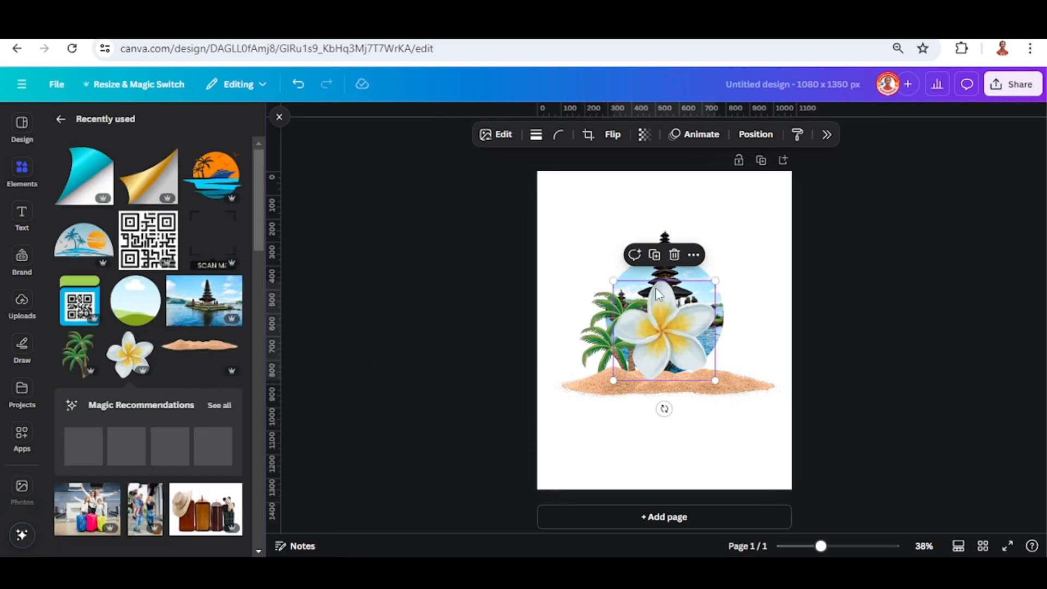
left_click_drag(705, 288, 688, 313)
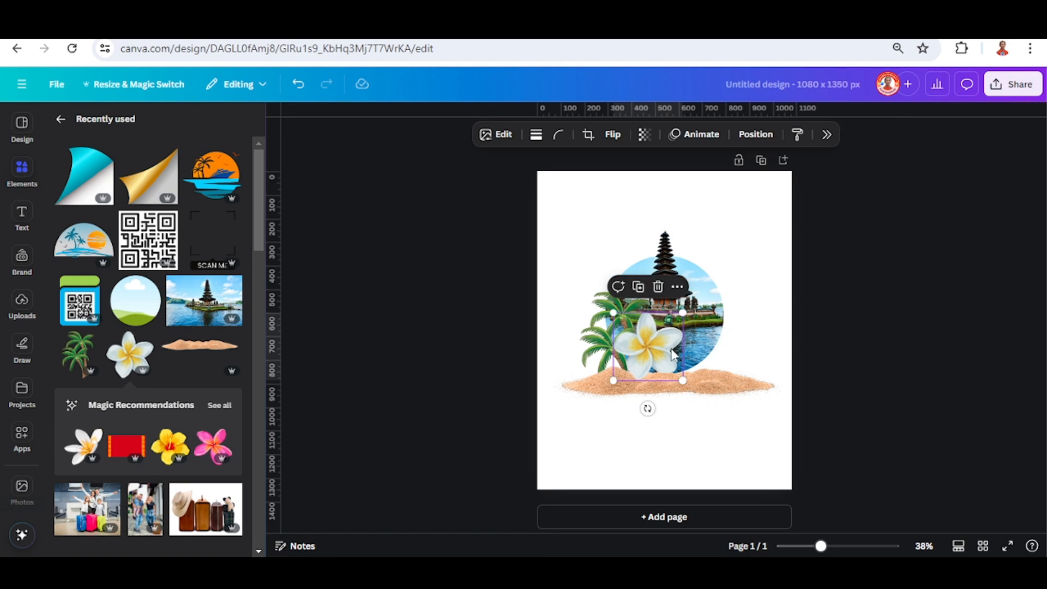
left_click_drag(641, 341, 698, 355)
Send the plumeria flower backward behind the sand and place a smaller copy of it to its right
right_click(699, 356)
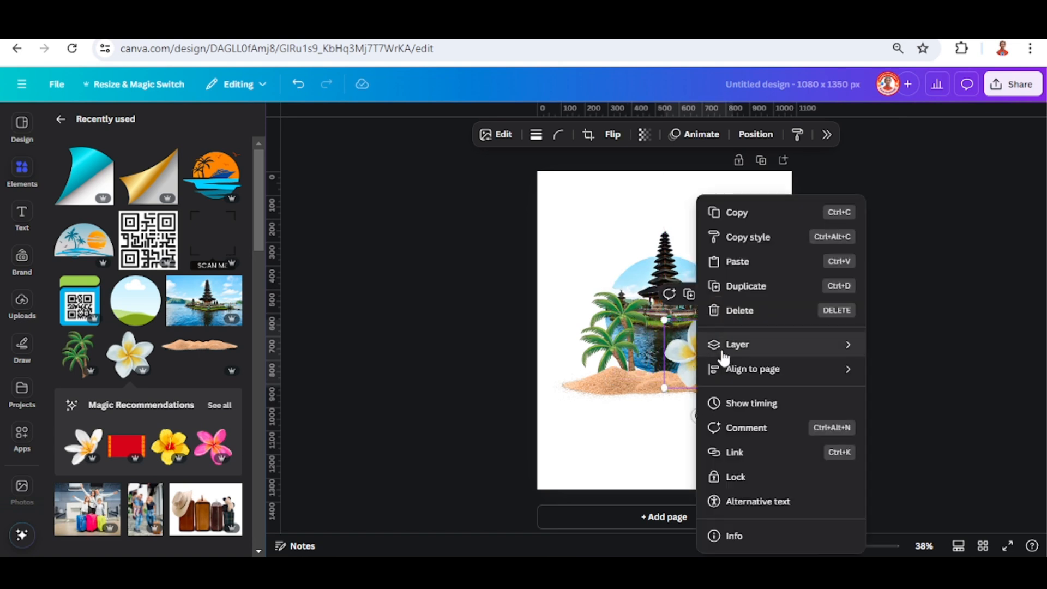
mouse_move(755, 347)
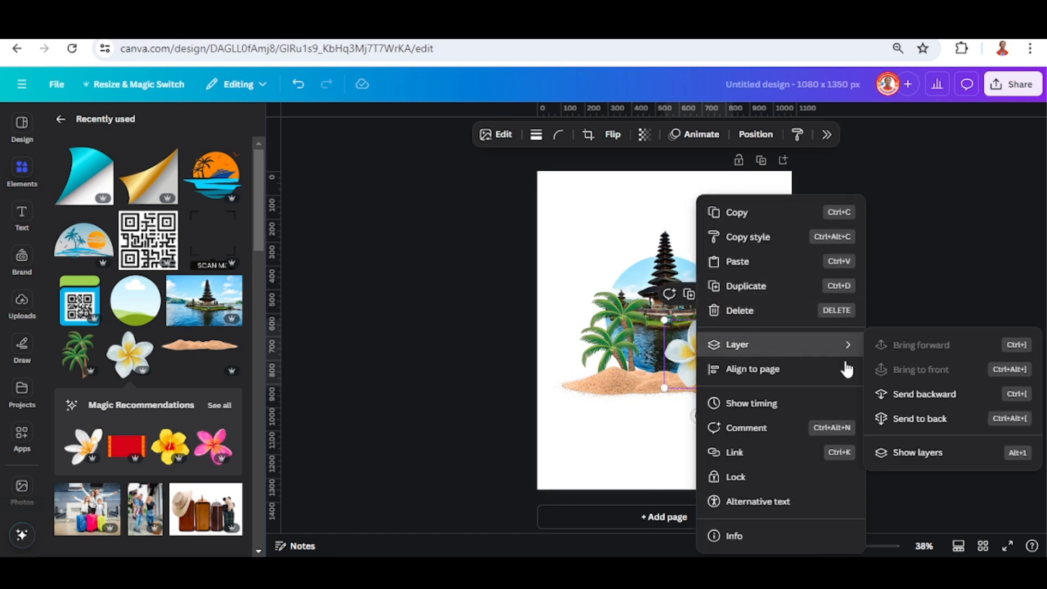
left_click(941, 395)
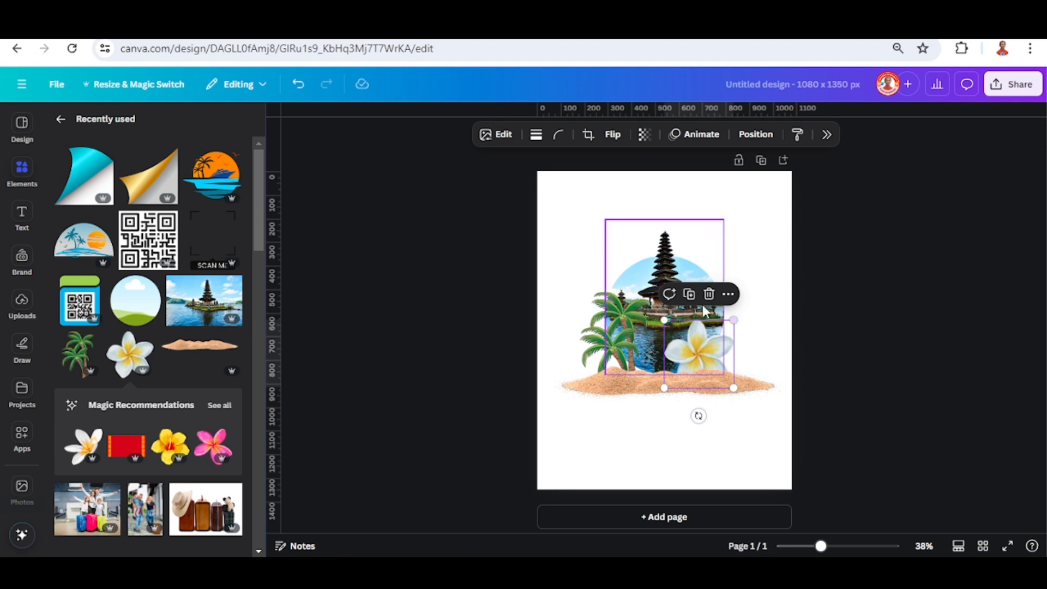
left_click_drag(696, 348, 741, 363)
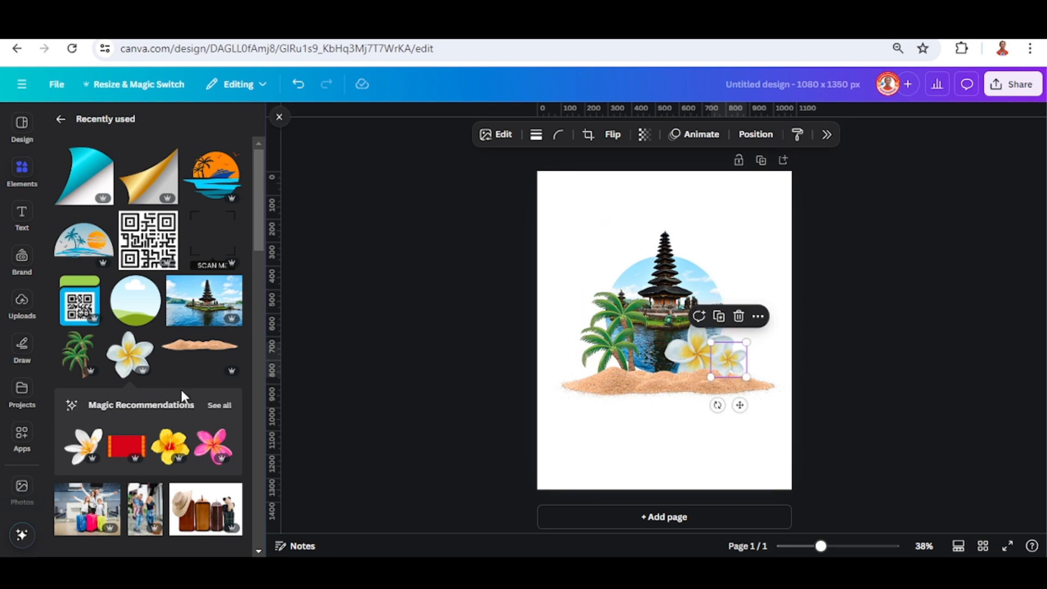
Add the Happy family traveling photo, remove its background and position the family in front of the sand and temple
scroll(181, 390, "down", 2)
left_click(111, 418)
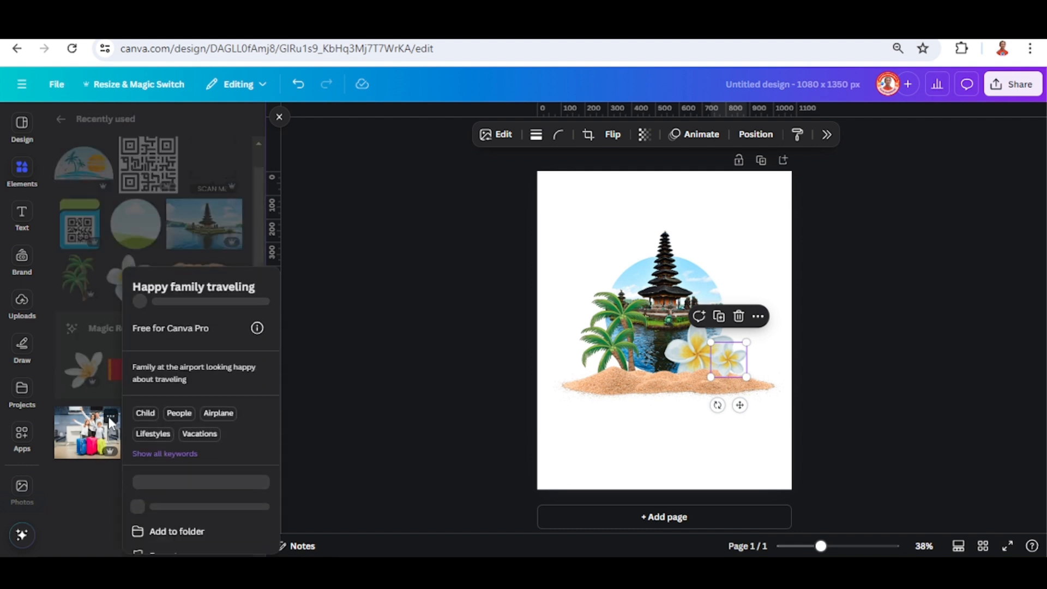
left_click(91, 438)
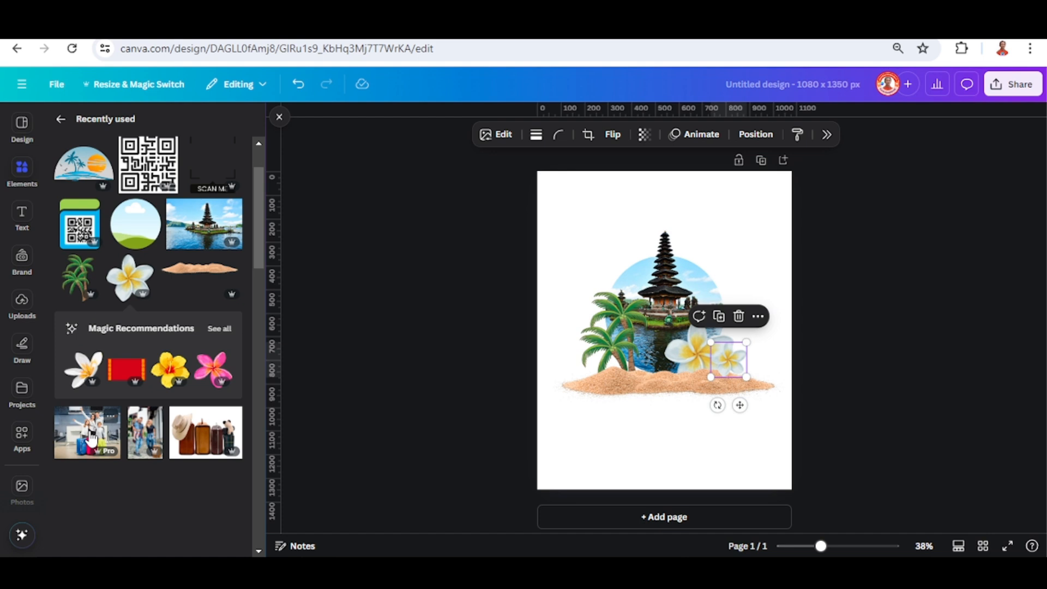
left_click(510, 134)
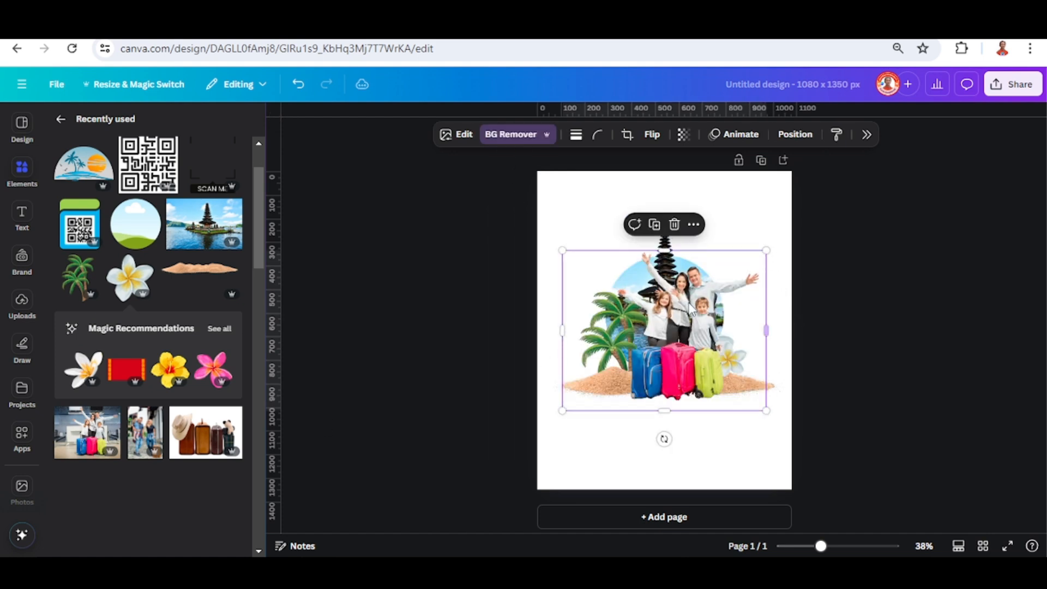
left_click_drag(720, 316, 706, 341)
Group all the elements on the page, scale the group down slightly and centre it on the page
left_click_drag(865, 486, 482, 197)
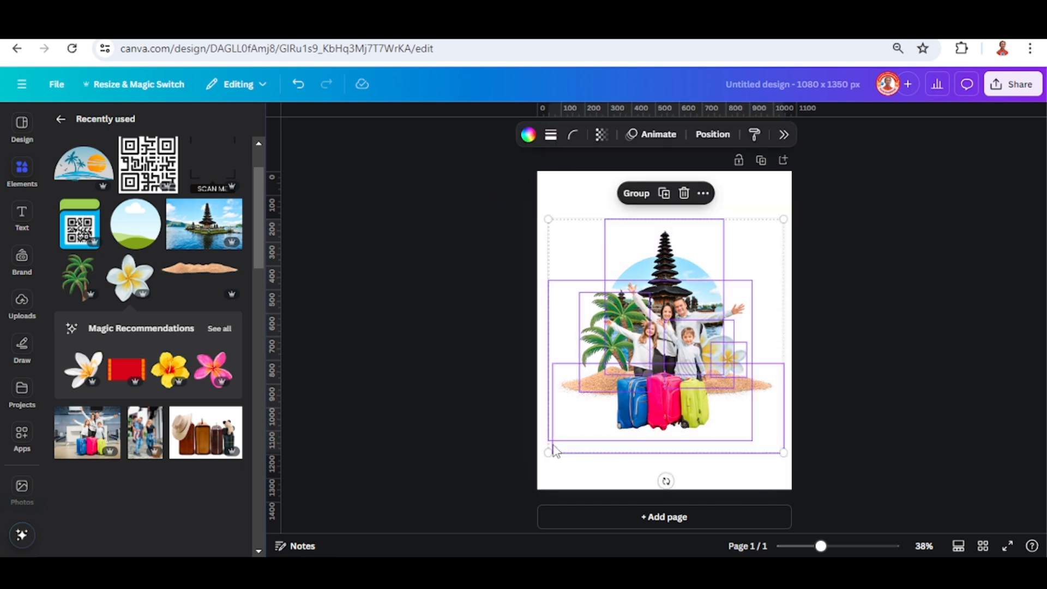
left_click(635, 194)
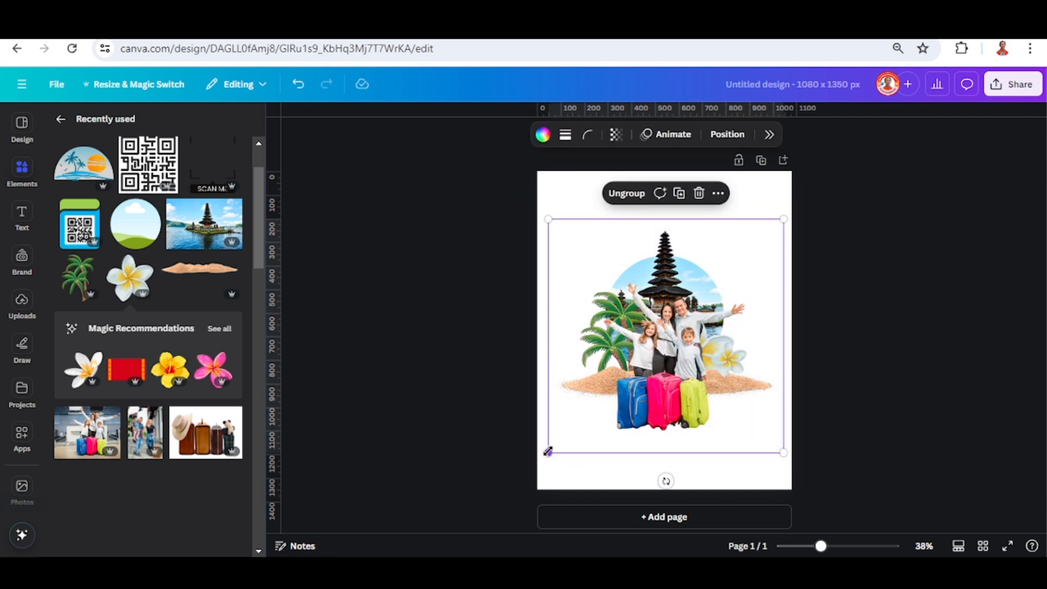
left_click_drag(548, 451, 554, 446)
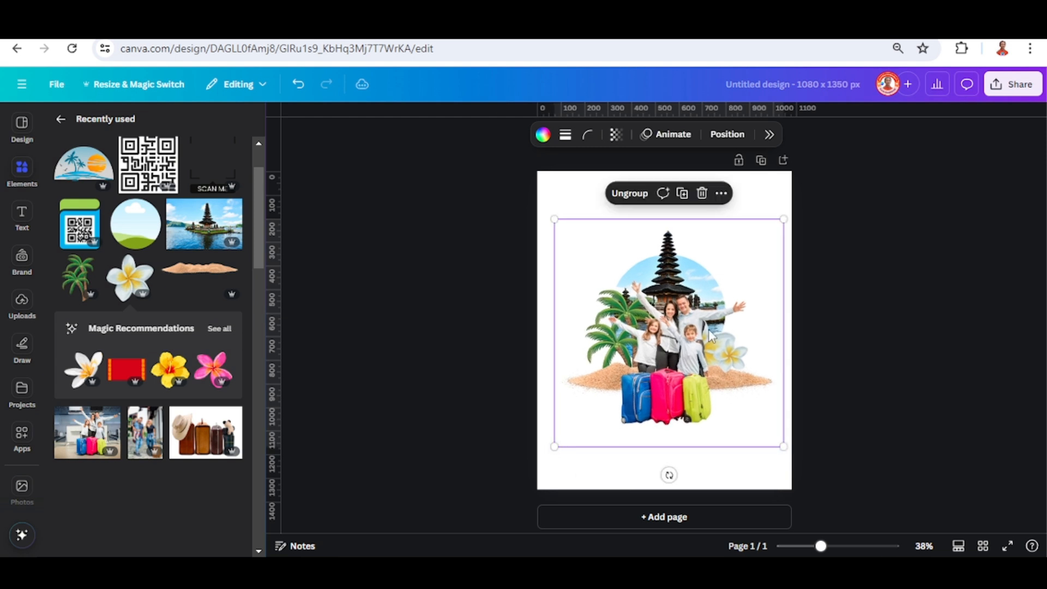
left_click_drag(710, 336, 702, 327)
left_click(840, 320)
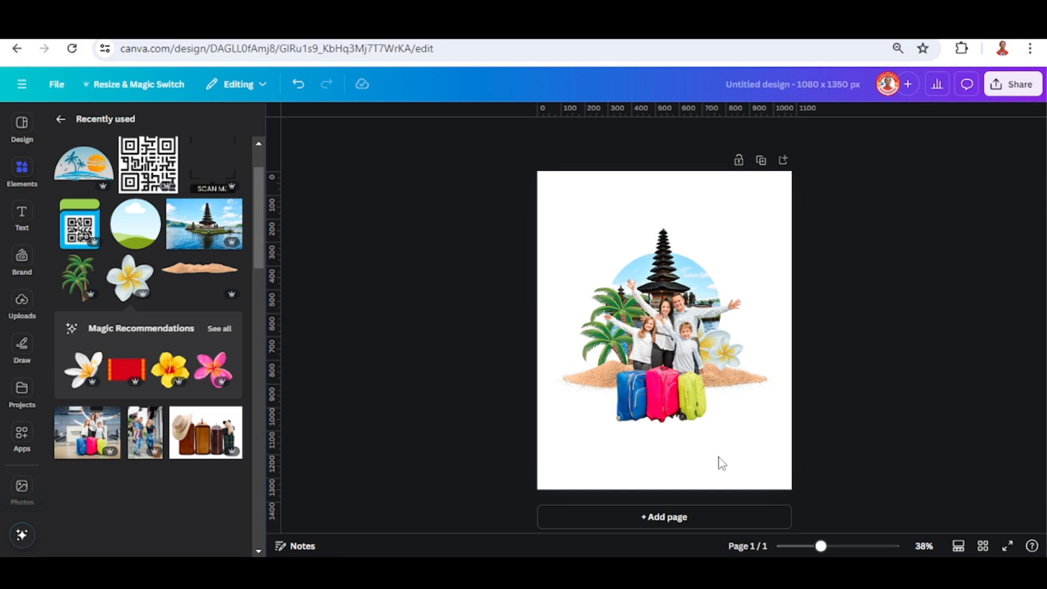
Add the text "bring cheerful for your family" above the temple and enlarge it to size 33.5
type("bring cheerful for your family")
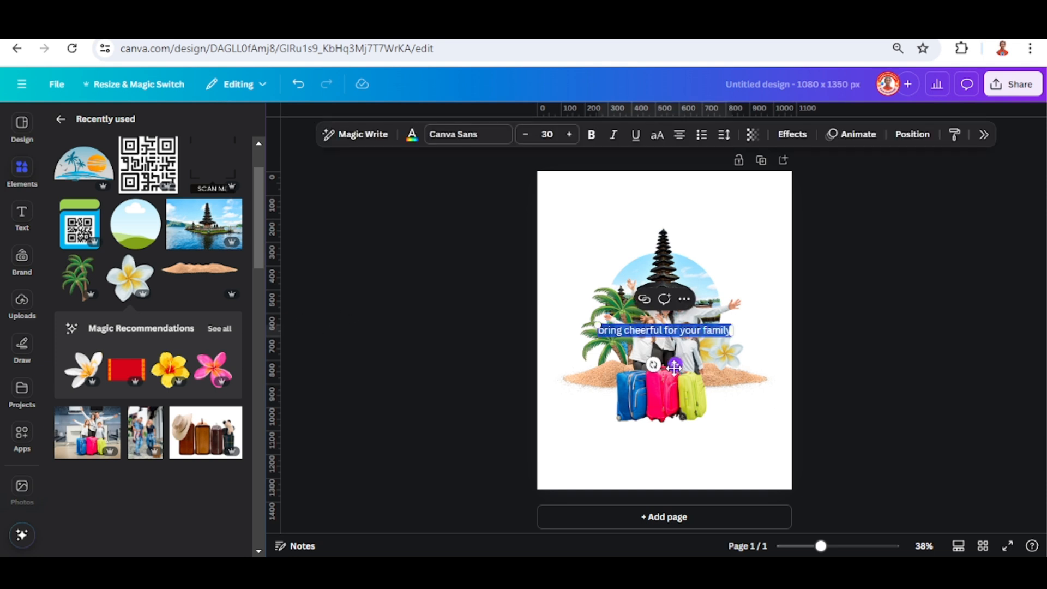
left_click_drag(675, 366, 672, 254)
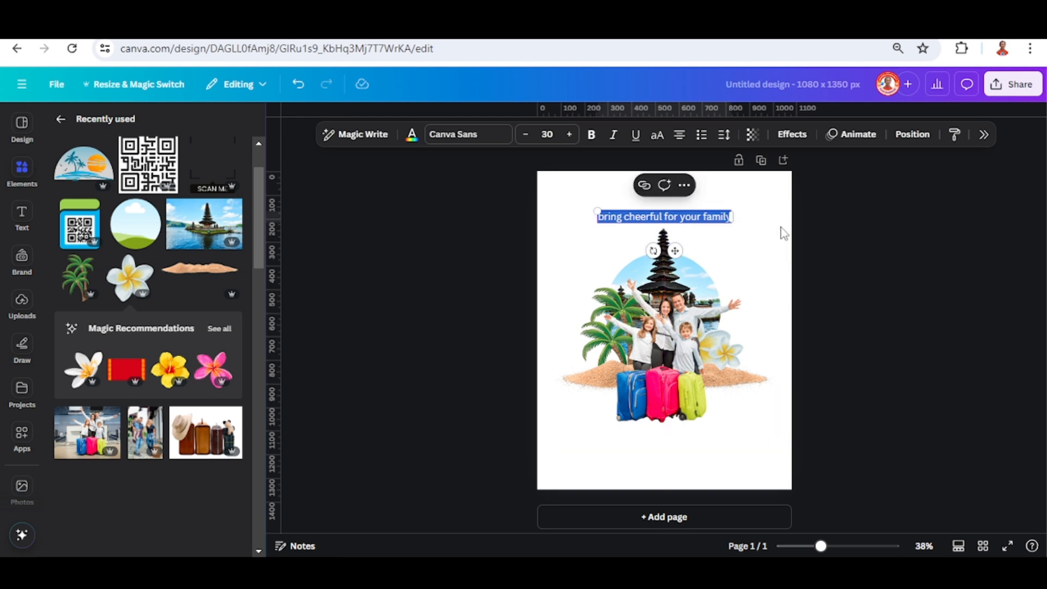
left_click_drag(596, 209, 581, 209)
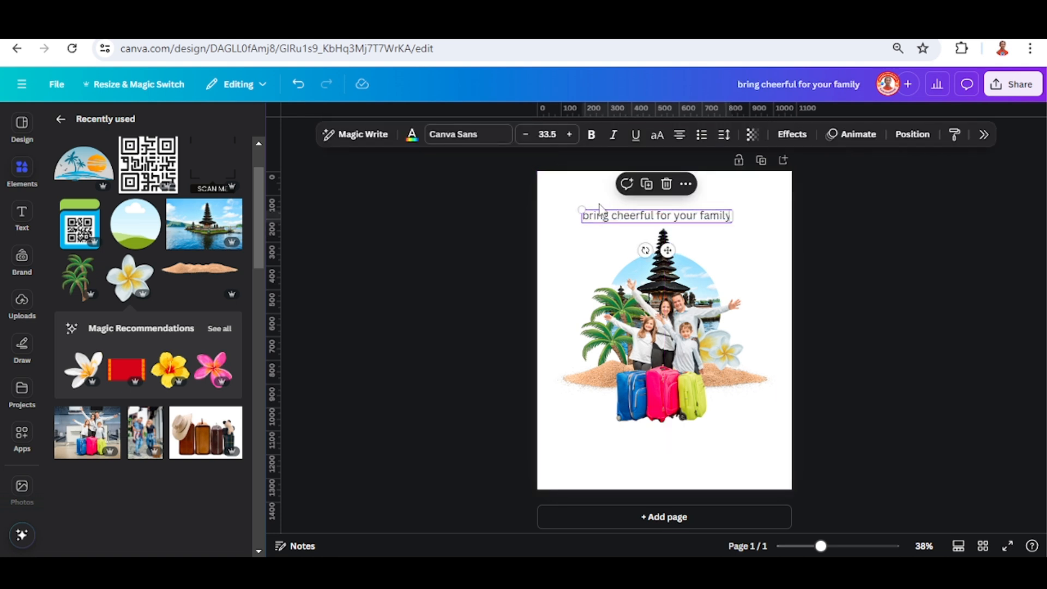
Colour the "bring cheerful for your family" tagline orange from the default solid colors
left_click(413, 138)
scroll(925, 360, "down", 2)
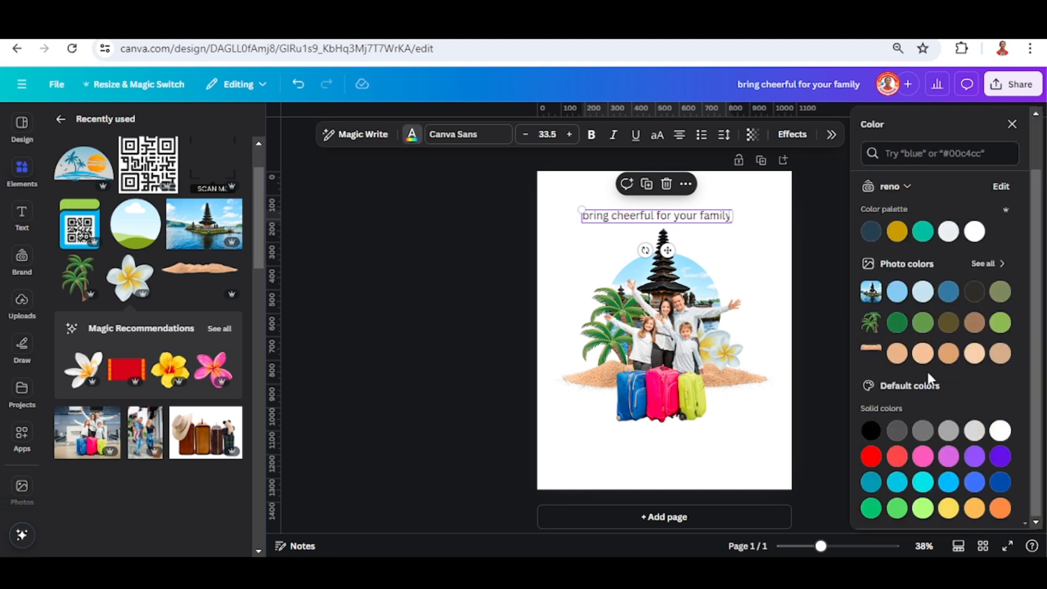
left_click(1001, 510)
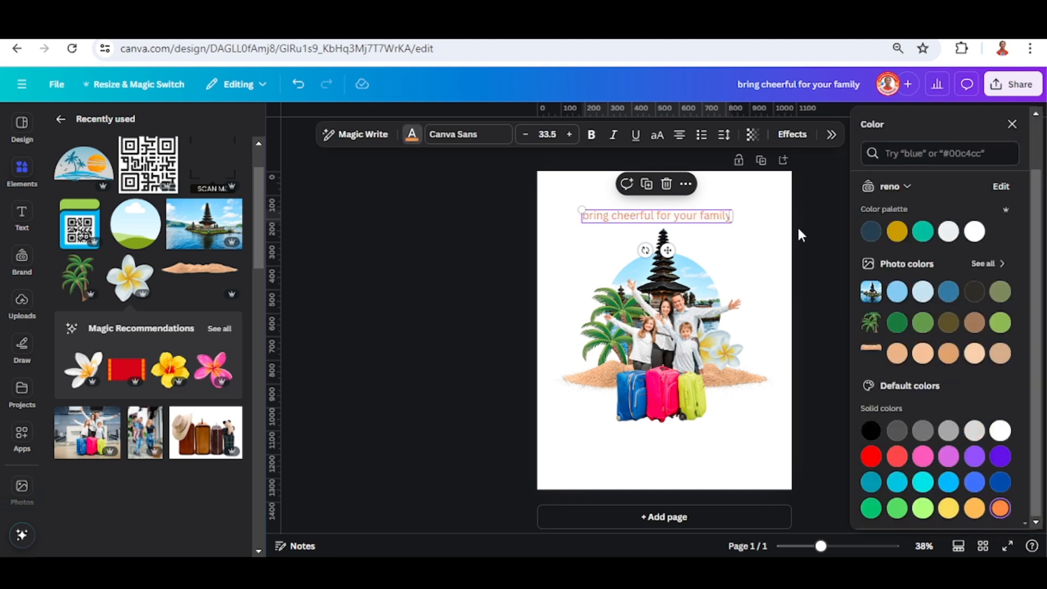
Curve the tagline into an arch with a curve of about 30 and centre it over the temple's tip
left_click(793, 136)
scroll(927, 385, "down", 1)
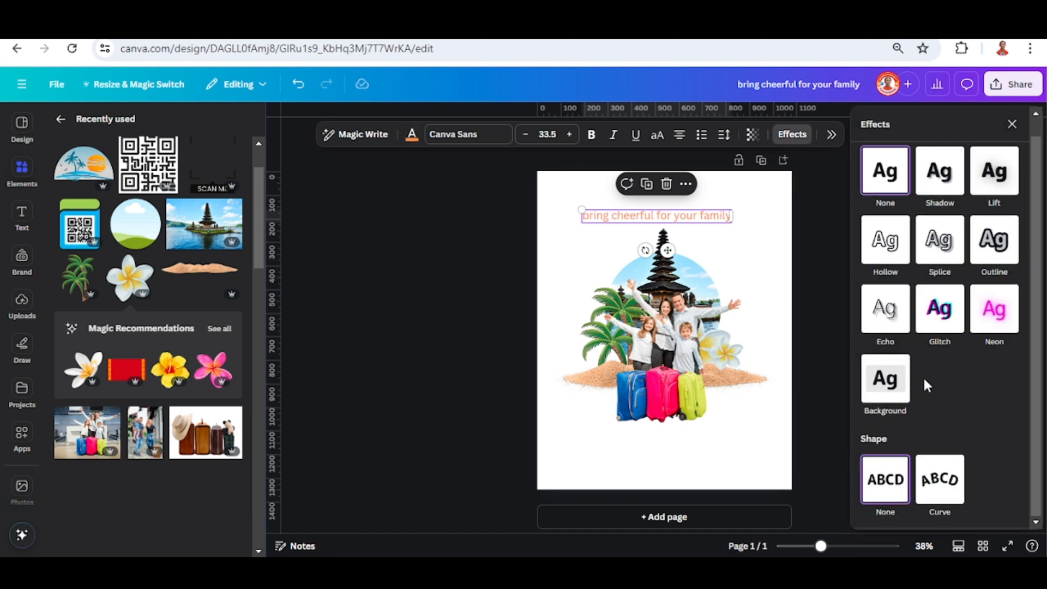
left_click(950, 481)
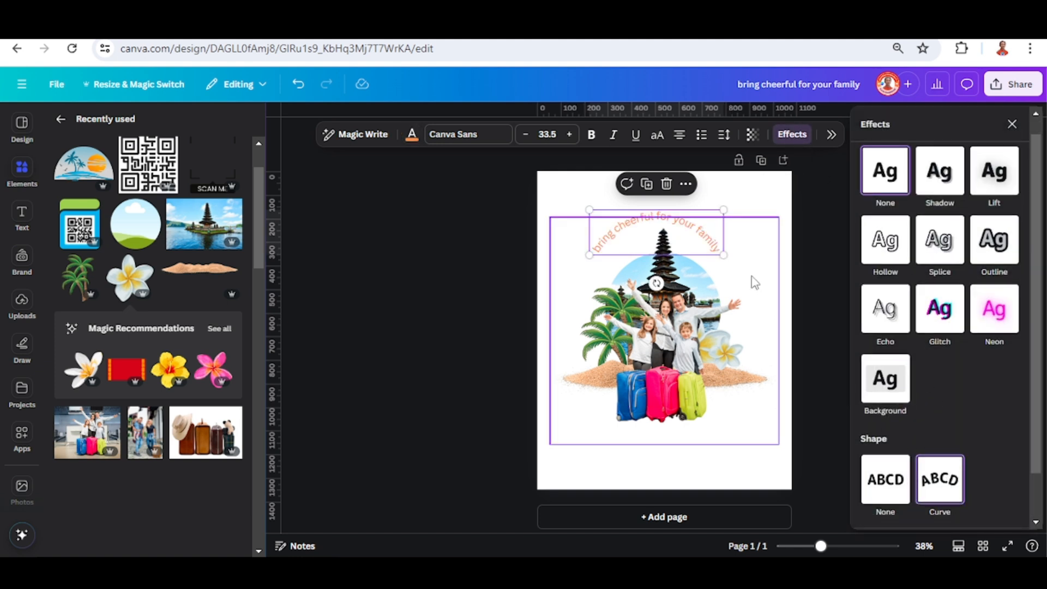
left_click_drag(703, 240, 708, 245)
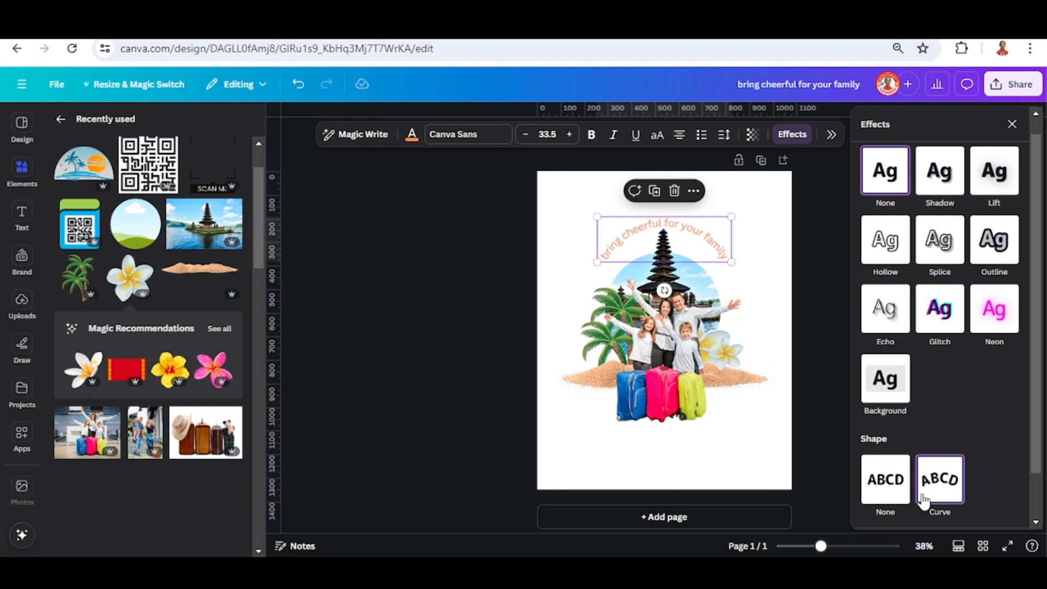
scroll(969, 450, "down", 1)
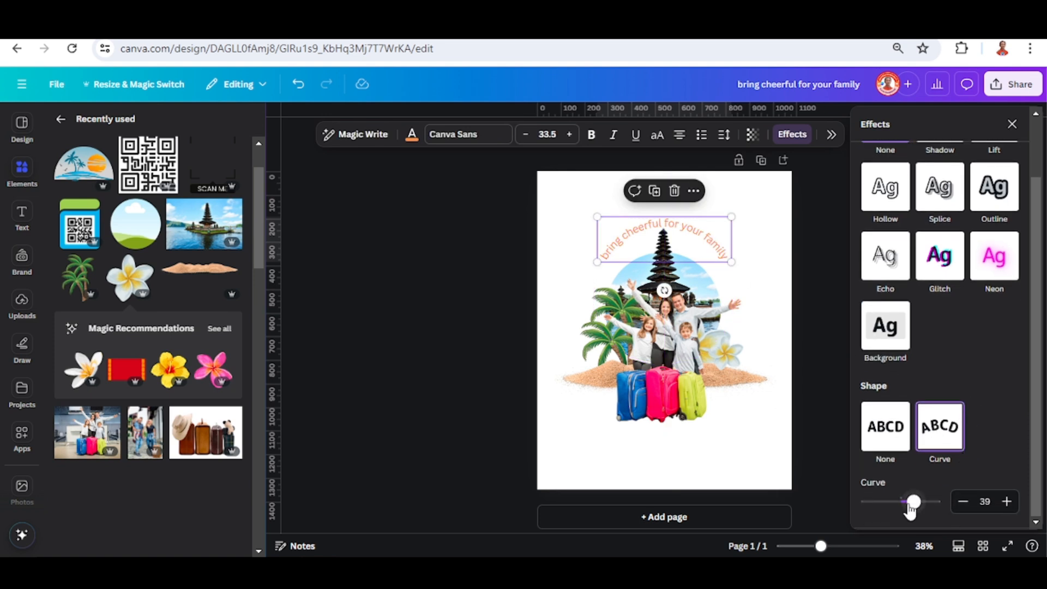
left_click_drag(911, 501, 911, 503)
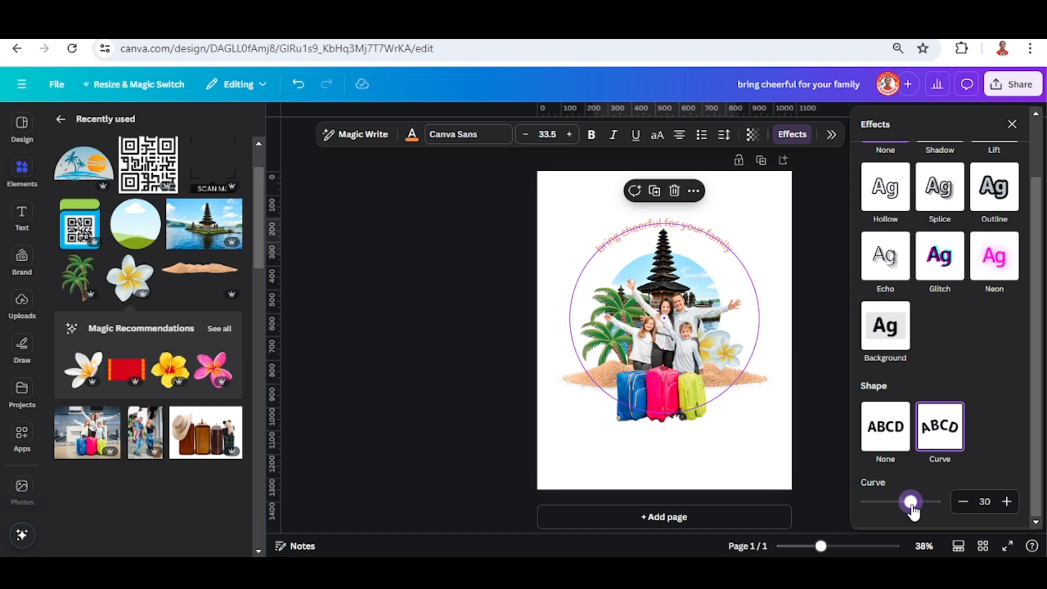
left_click_drag(910, 501, 911, 502)
left_click(829, 374)
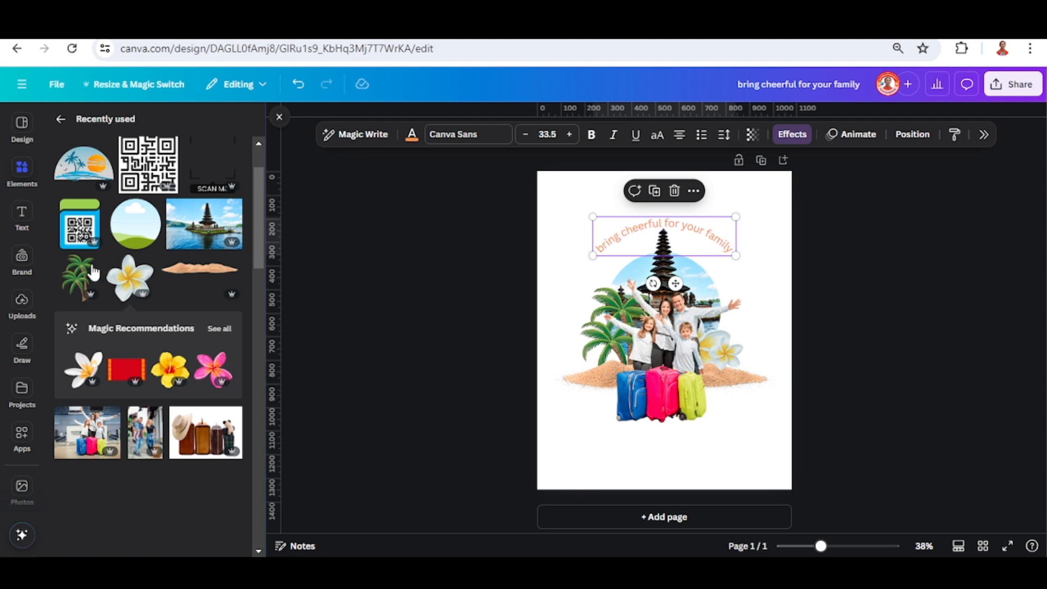
Add a subheading reading "visit" below the suitcases and narrow its text box
left_click(23, 217)
left_click(97, 318)
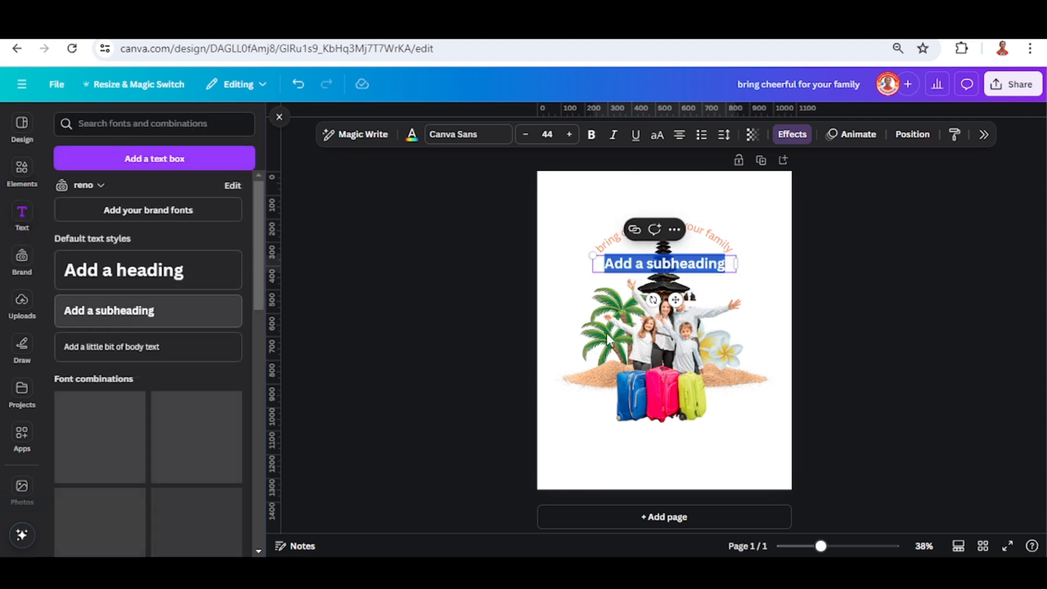
left_click_drag(674, 302, 645, 496)
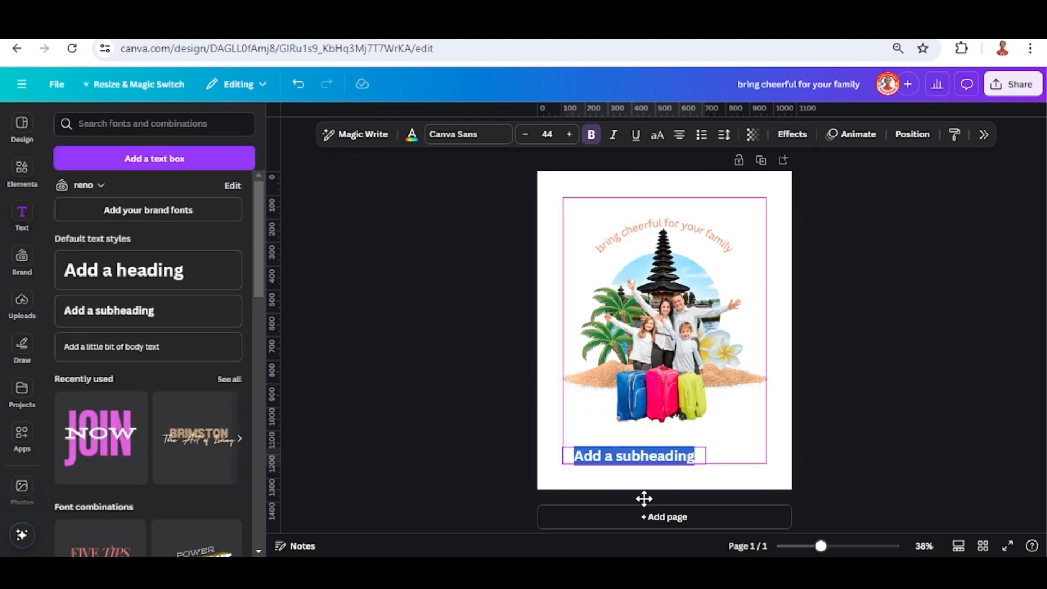
type("Visit")
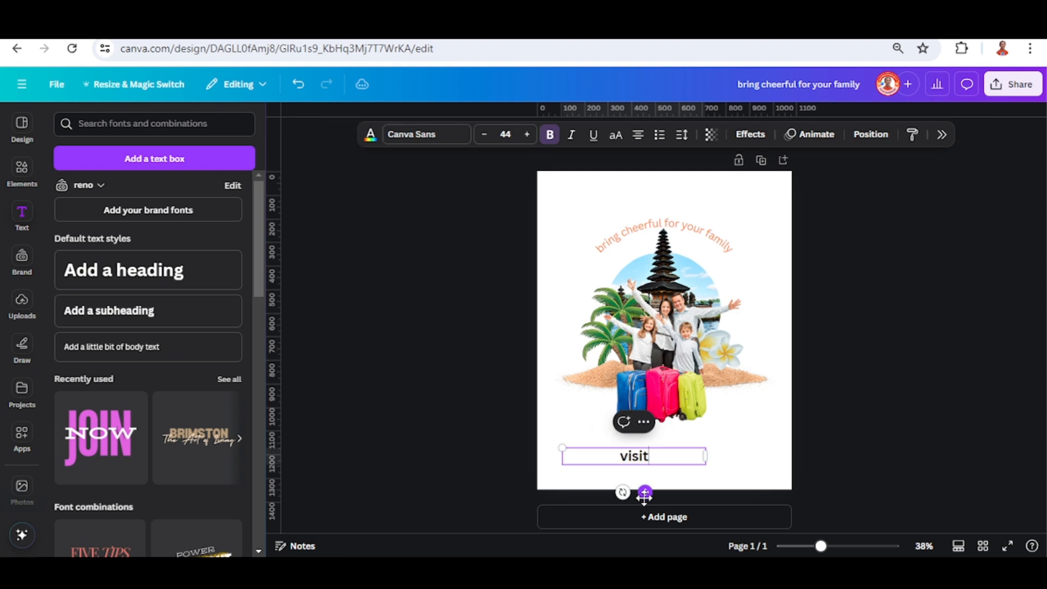
left_click_drag(705, 456, 669, 451)
Duplicate the "visit" text, change the copy to "BALI", and place it in a narrowed box to the right of "visit"
left_click(595, 421)
double_click(668, 451)
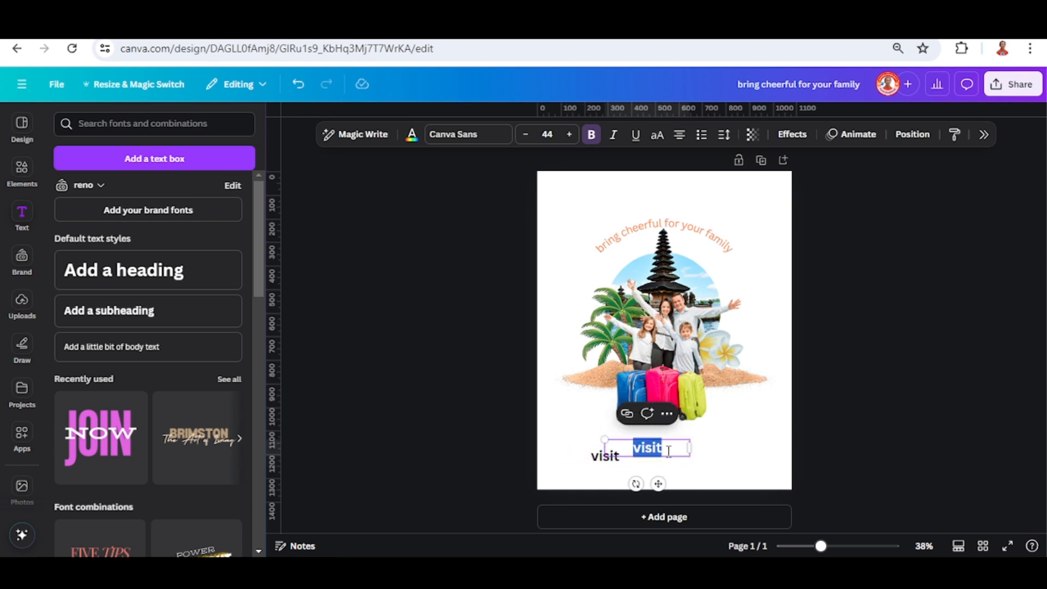
type("BALI")
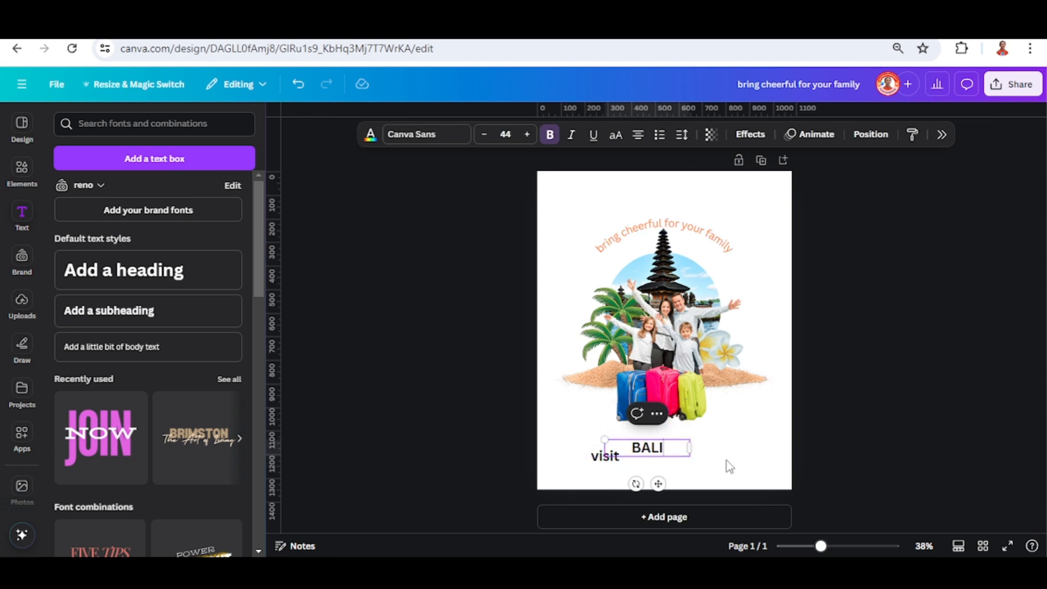
key("Escape")
mouse_move(691, 451)
left_mouse_down()
mouse_move(646, 448)
mouse_move(694, 462)
mouse_move(686, 455)
left_mouse_up()
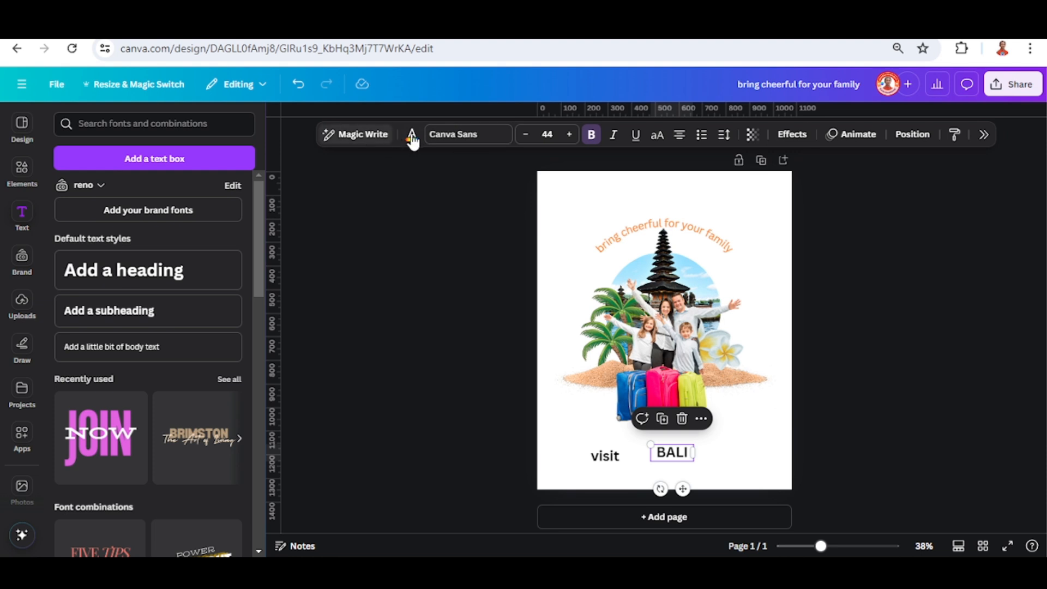
Set the "BALI" text in Archivo Black and remove the bold from "visit"
left_click(467, 136)
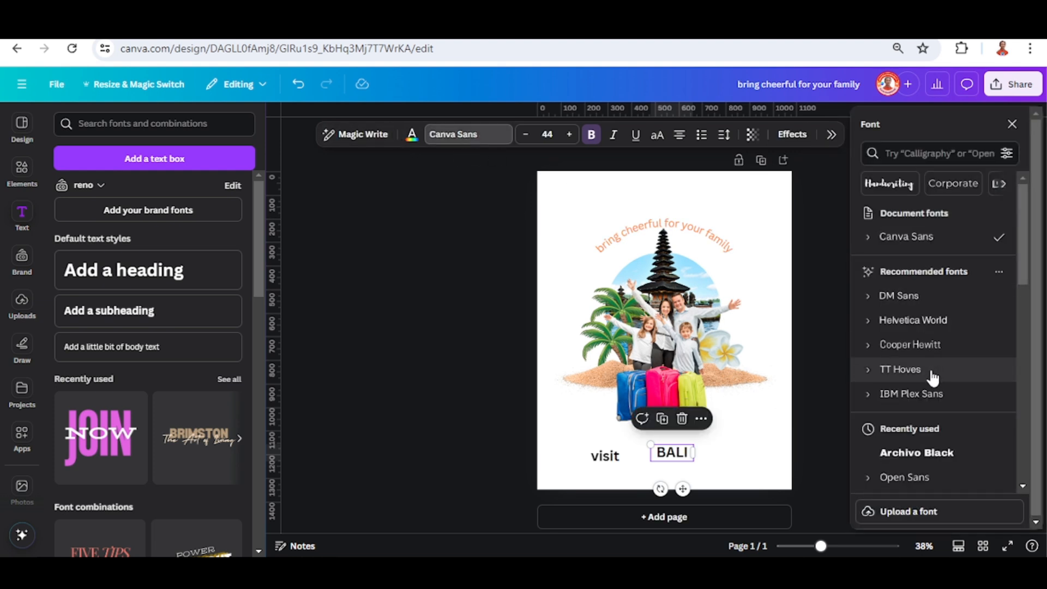
scroll(932, 376, "down", 2)
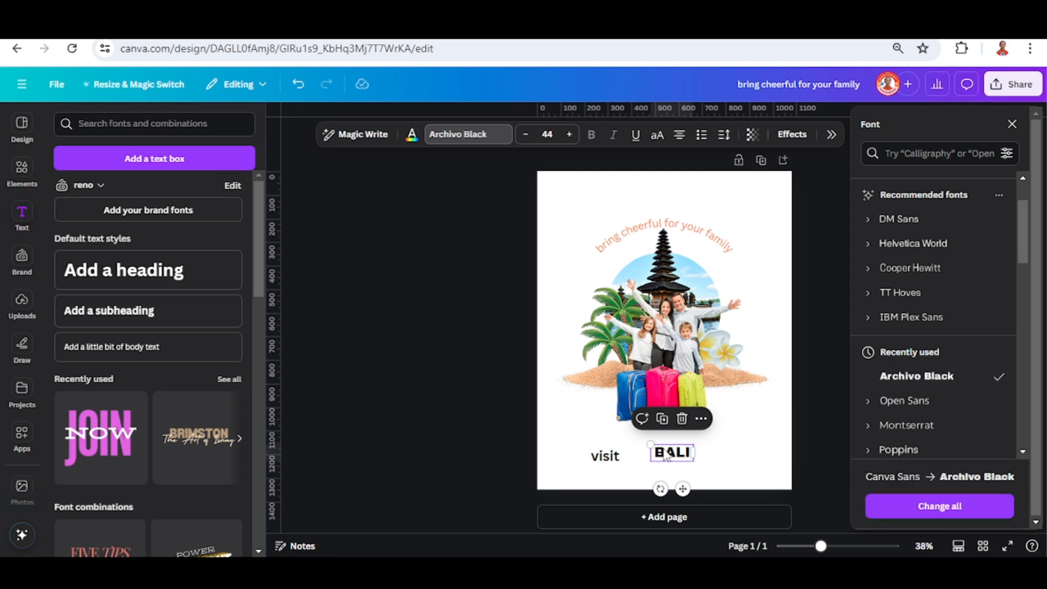
left_click(610, 459)
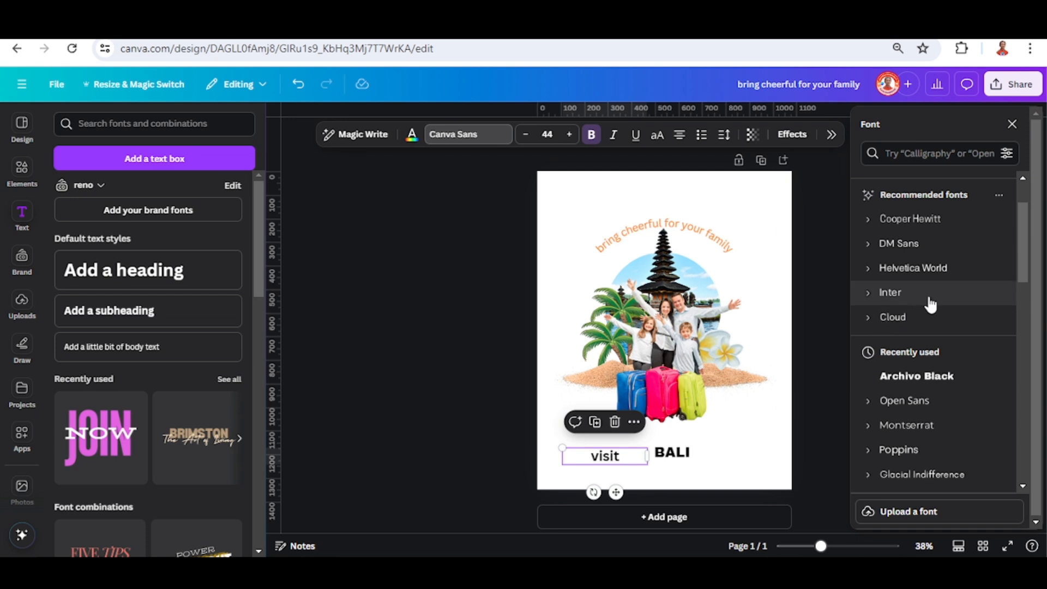
scroll(927, 240, "up", 1)
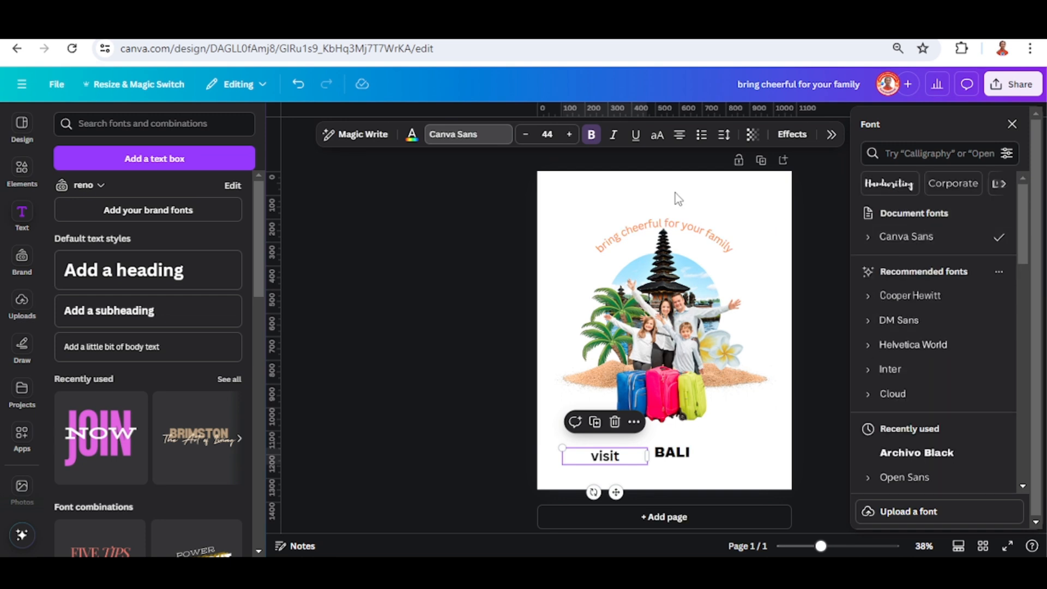
left_click(592, 136)
Tighten the "visit" text box and move it directly against "BALI" so both words read as one line
mouse_move(650, 457)
left_mouse_down()
mouse_move(600, 457)
mouse_move(633, 451)
left_mouse_up()
left_click(846, 547)
scroll(824, 490, "down", 5)
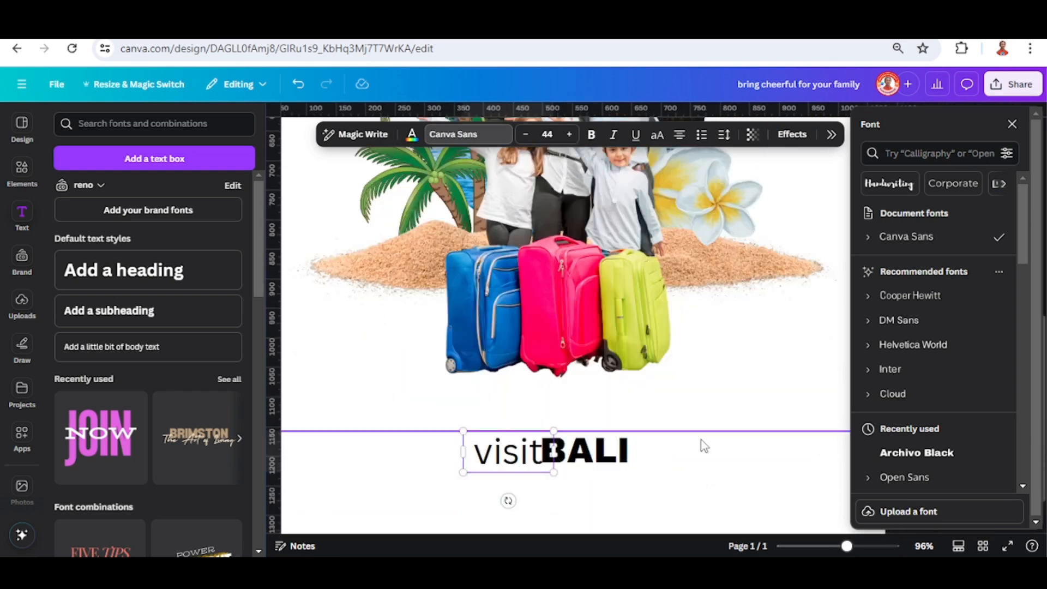
left_click(686, 411)
left_click(597, 413)
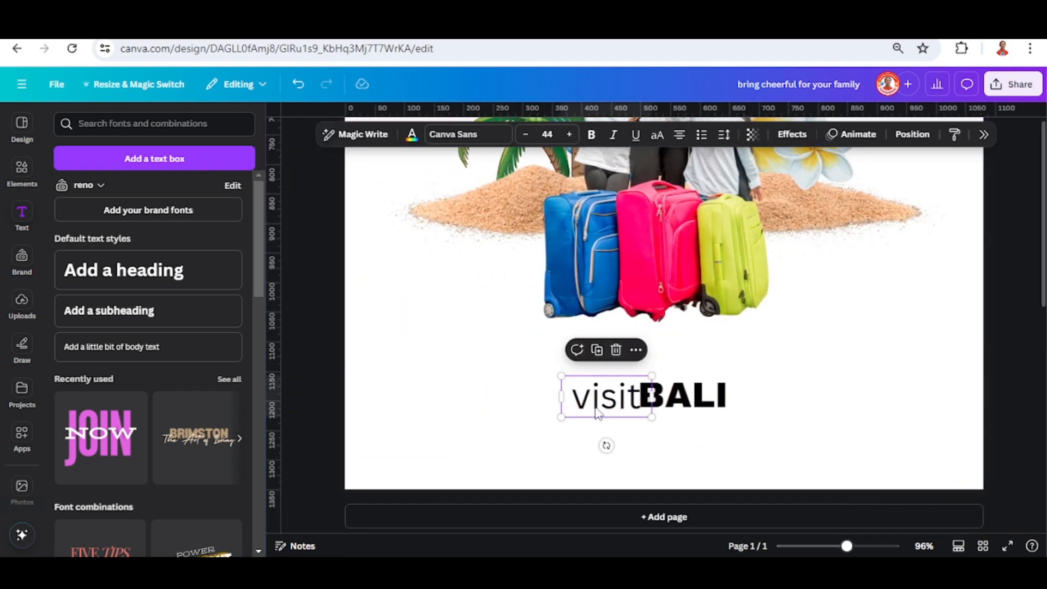
left_click_drag(598, 400, 600, 400)
left_click(773, 449)
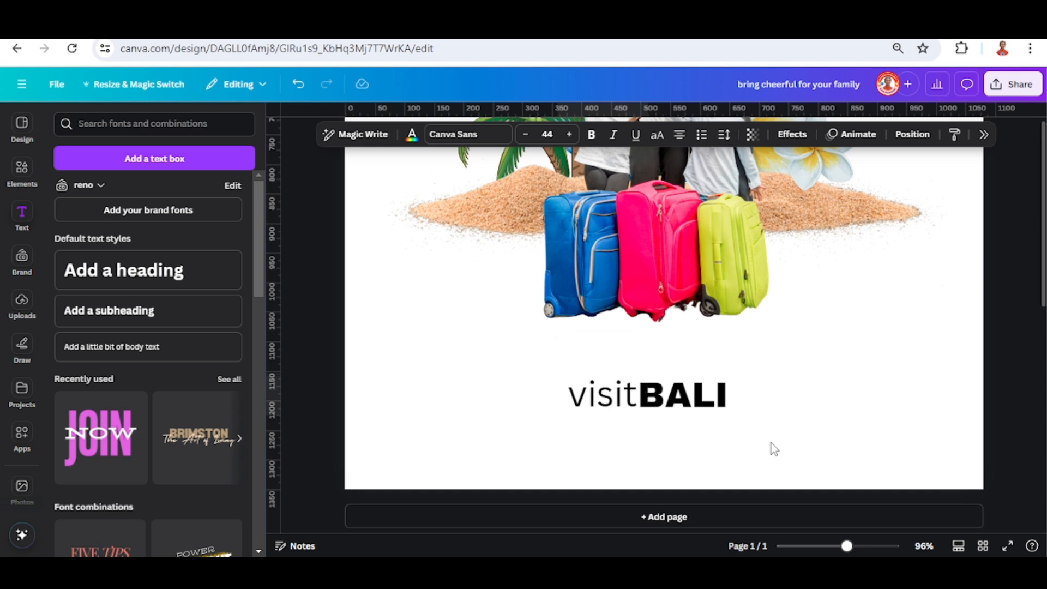
Colour "BALI" teal green and "visit" dark blue #2c3e50 from the brand color palette
left_click(688, 406)
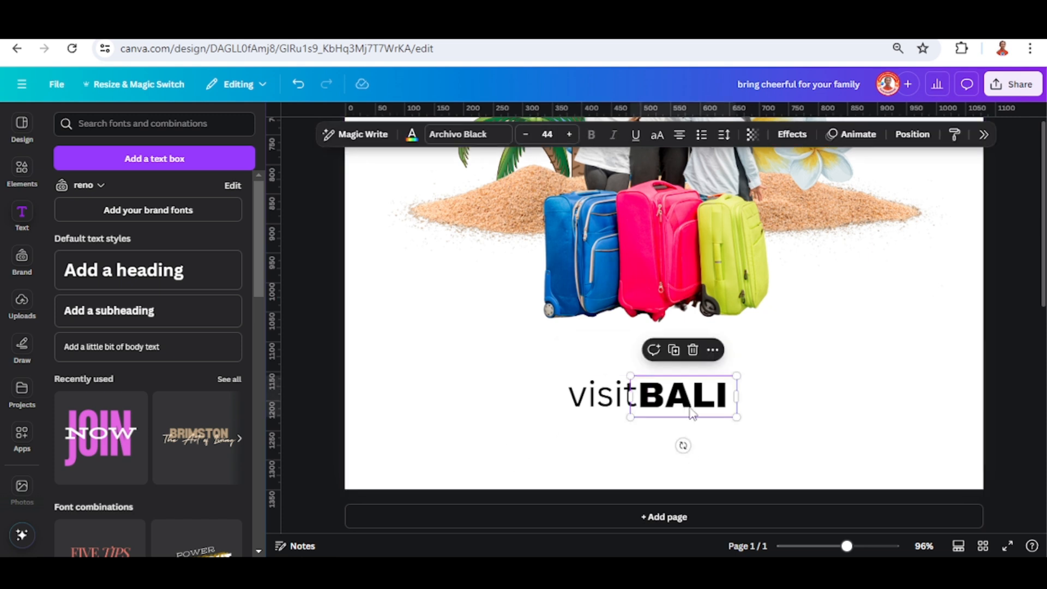
left_click(412, 135)
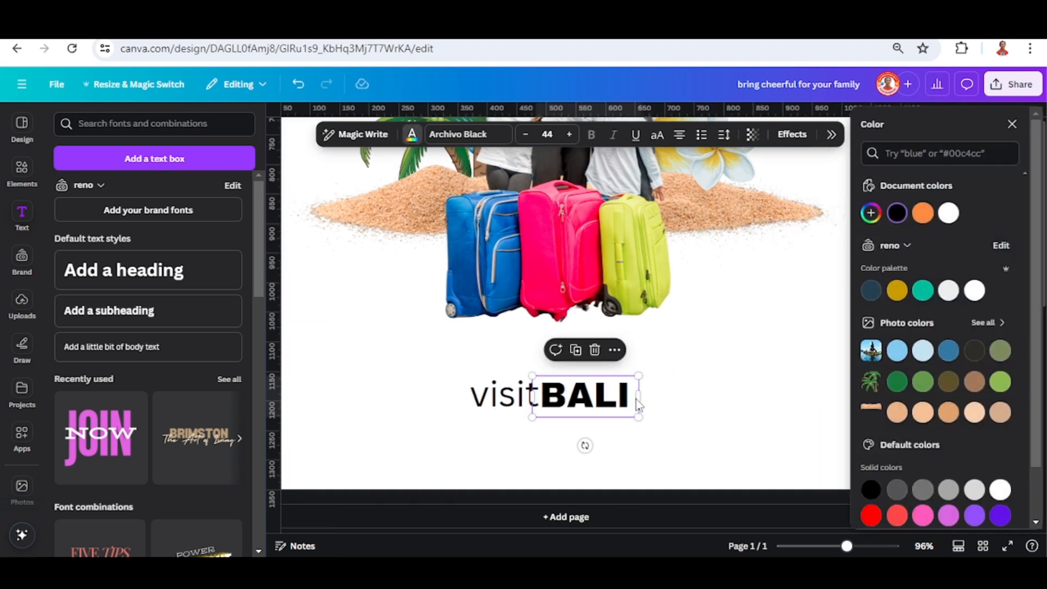
left_click(922, 291)
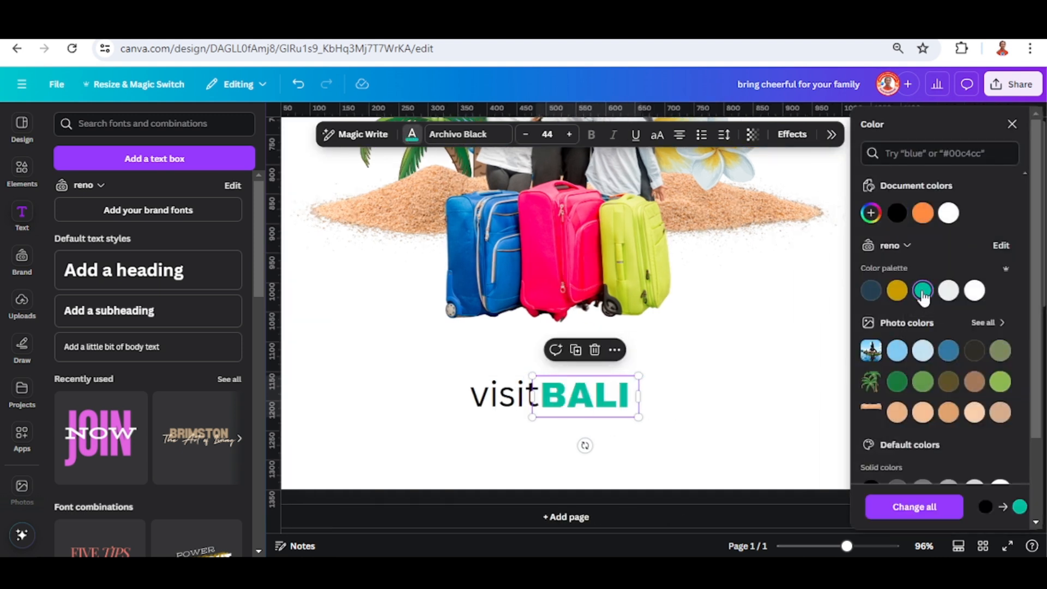
left_click(516, 417)
left_click(871, 291)
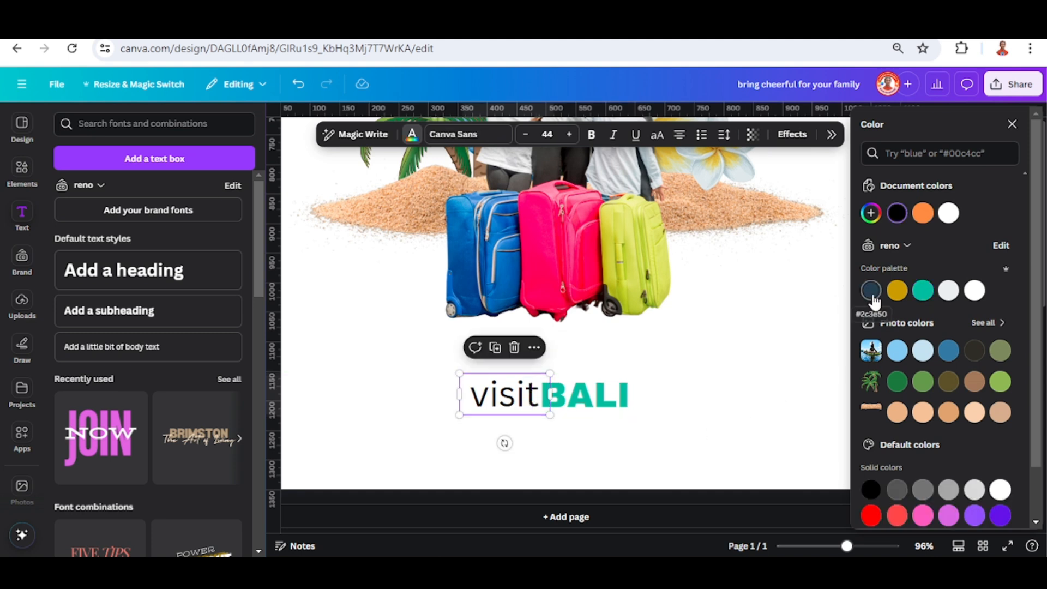
left_click(735, 388)
Select "visit" and "BALI" together, enlarge them to size 61.8 and centre them just below the suitcases
scroll(750, 388, "down", 5)
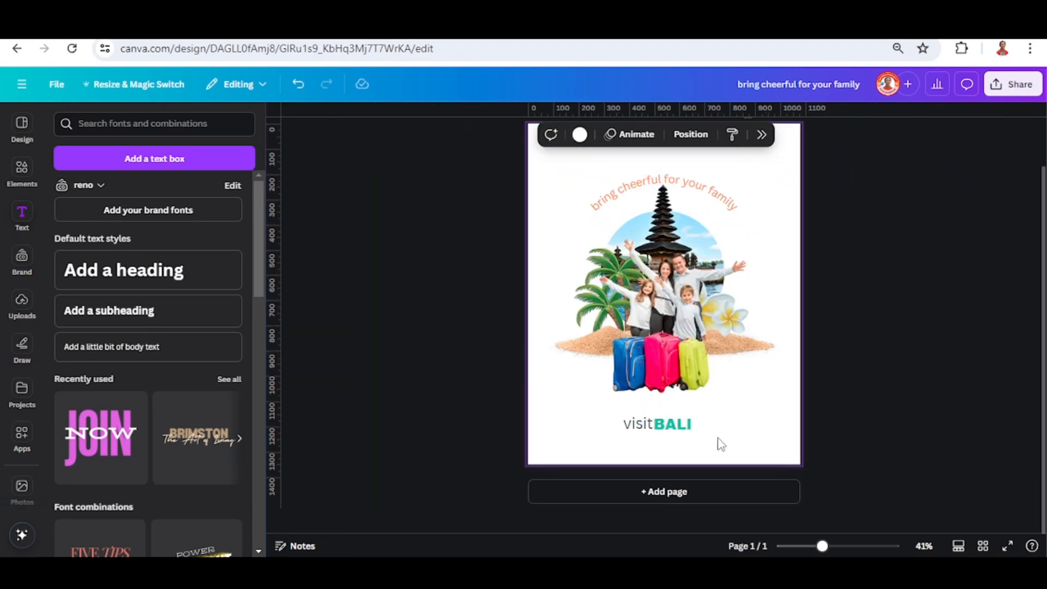
left_click_drag(718, 437, 682, 468)
left_click(620, 464)
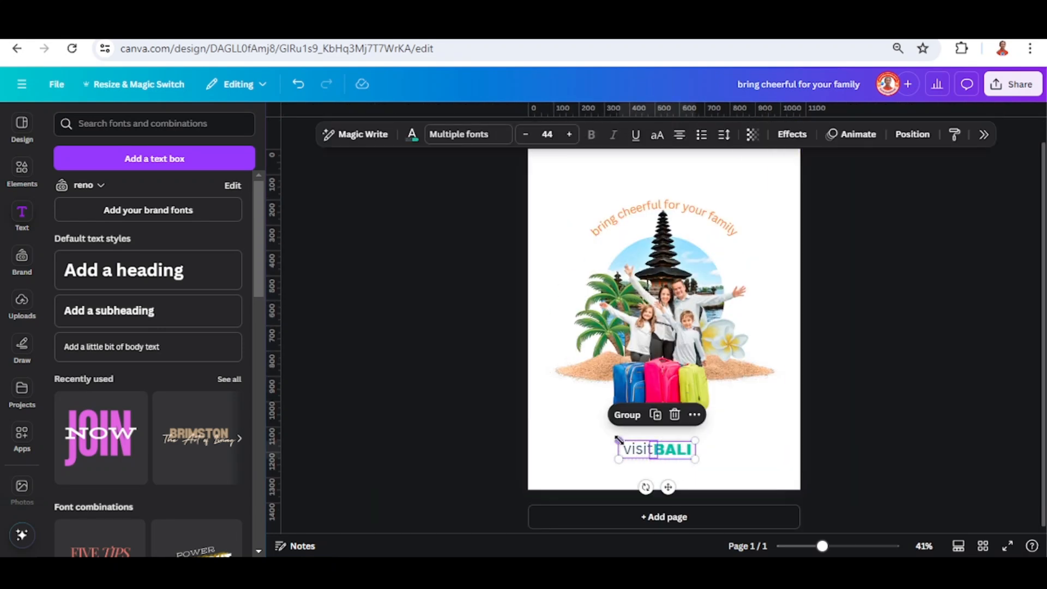
left_click_drag(618, 440, 587, 432)
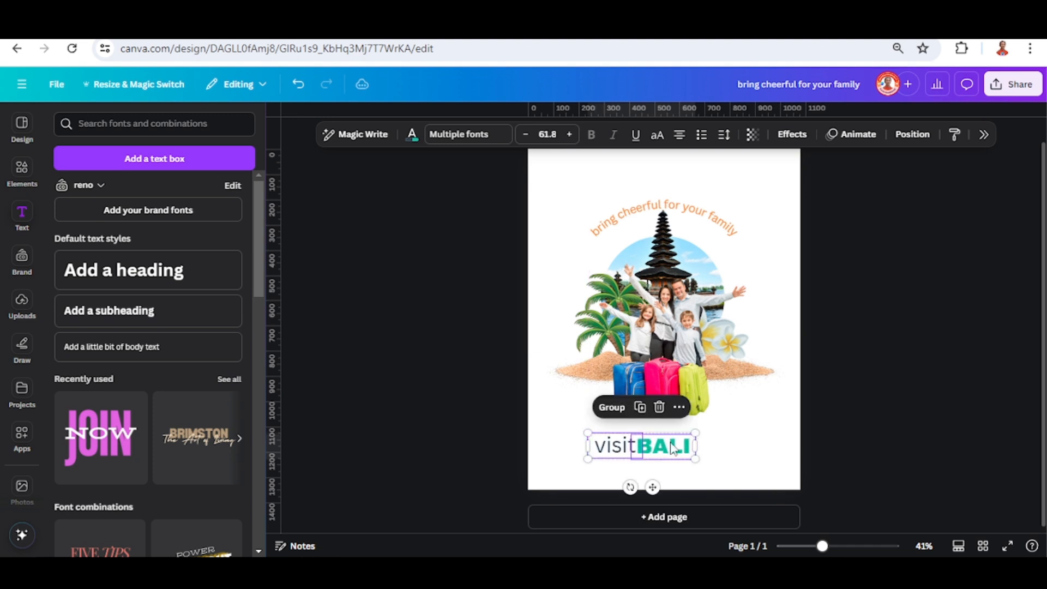
left_click_drag(663, 444, 686, 433)
left_click(816, 437)
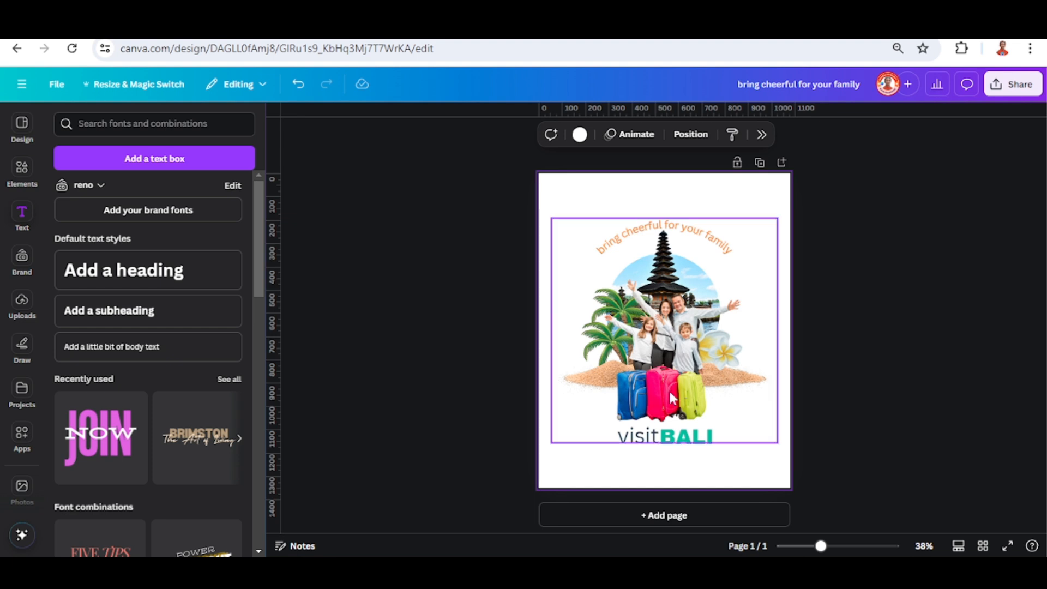
Add the Blue curled corner graphic from the recently used elements to the page
left_click(23, 173)
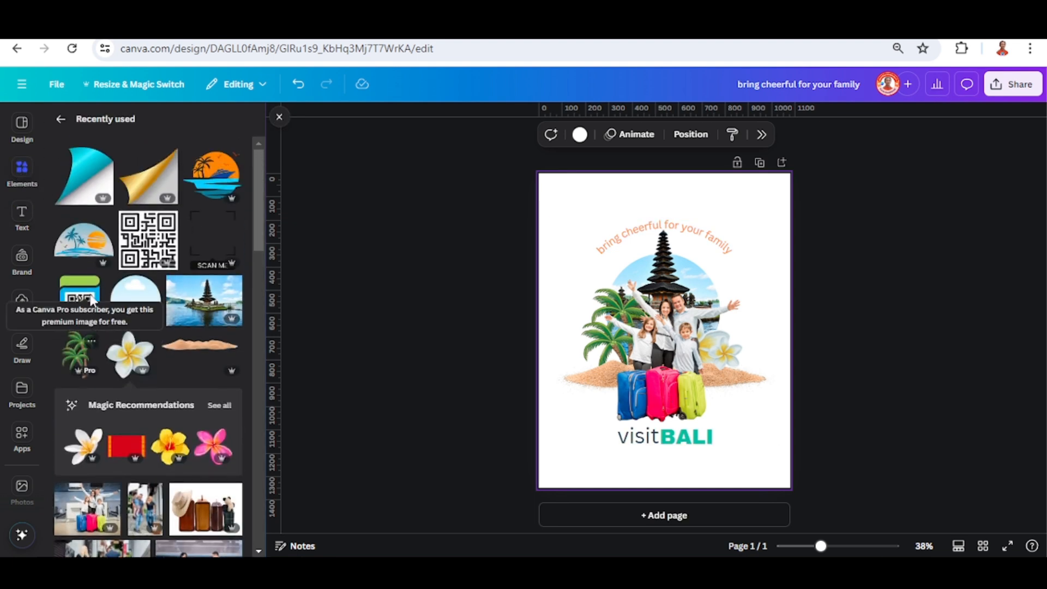
left_click(104, 156)
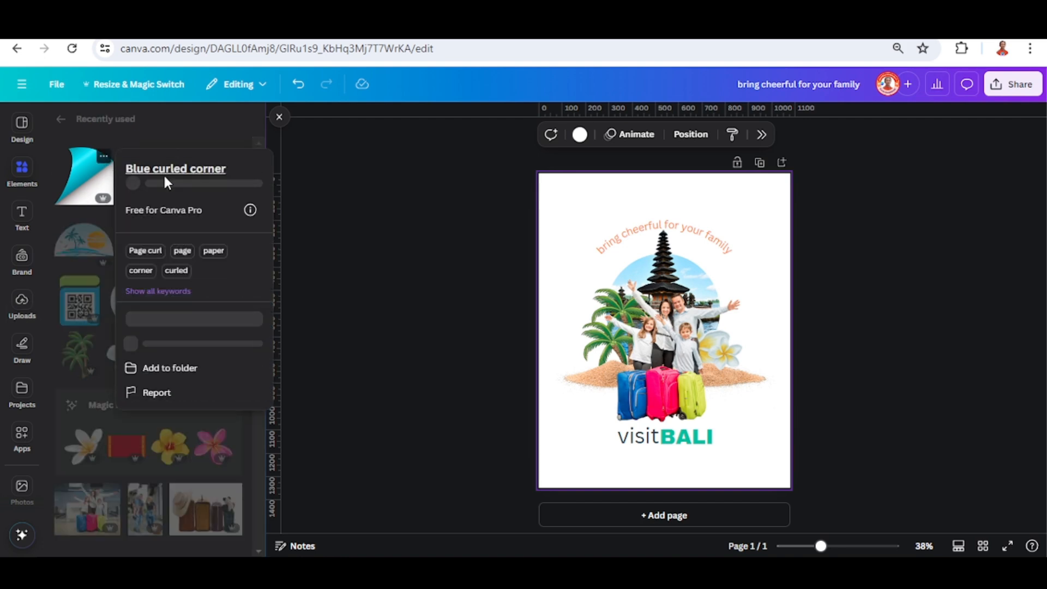
left_click(87, 186)
left_click(87, 186)
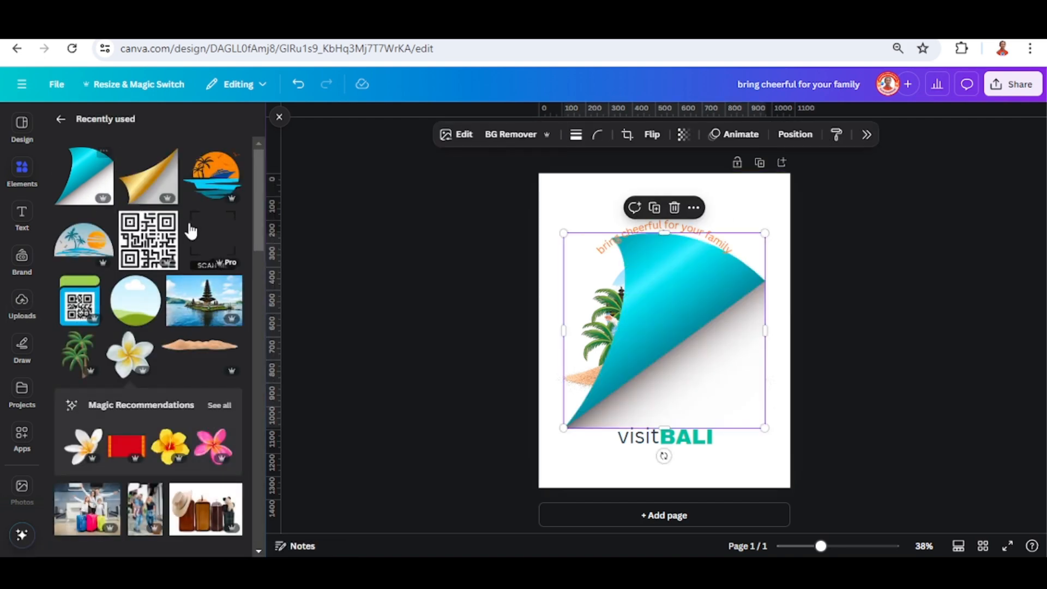
Shrink the curled corner graphic to about 340 px wide and fit it into the page's lower-right corner
left_click_drag(716, 365, 740, 424)
left_click_drag(589, 293, 697, 419)
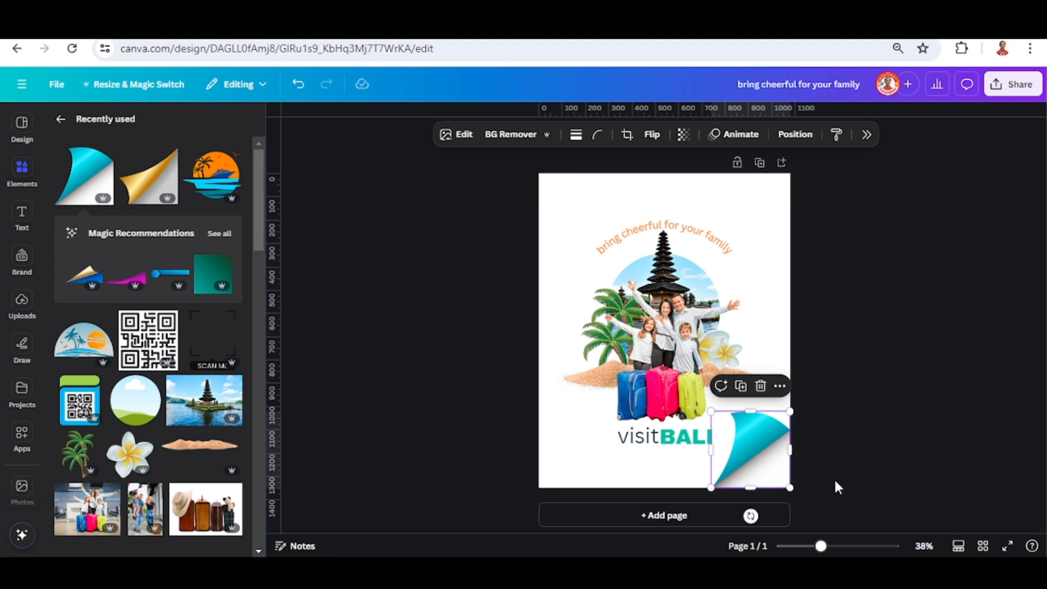
Paste the framed QR code with its SCAN ME label and place it small on the white underside of the page curl
left_click(765, 341)
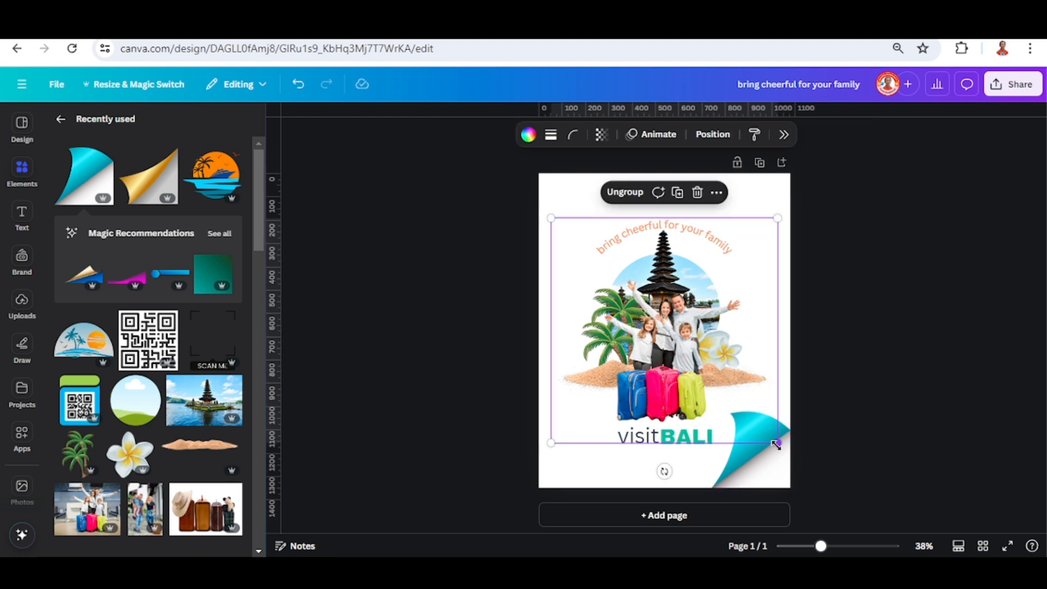
key("ctrl+v")
scroll(781, 476, "up", 5, "ctrl")
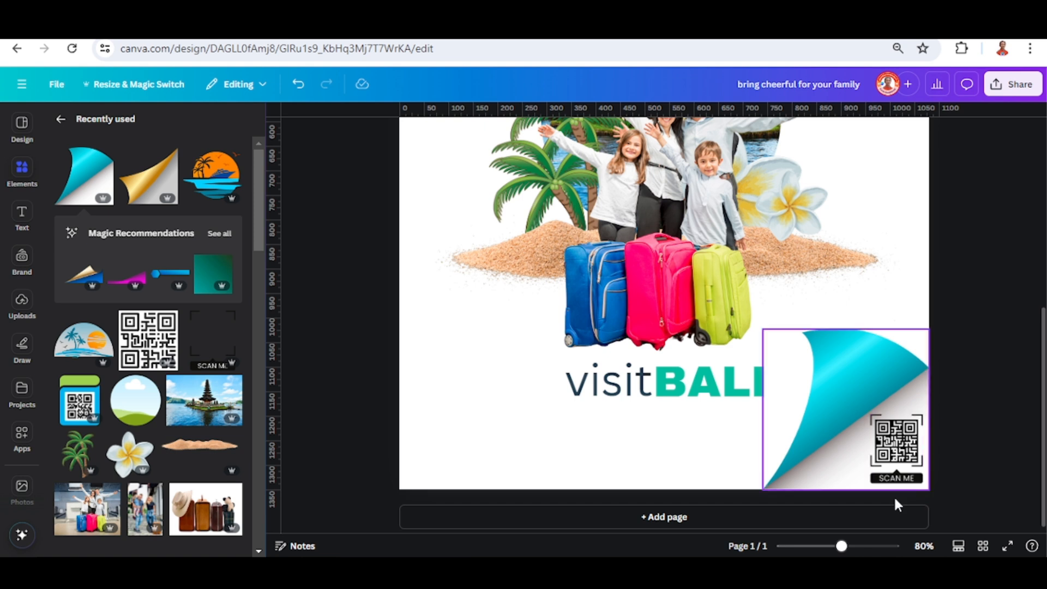
left_click_drag(842, 546, 826, 546)
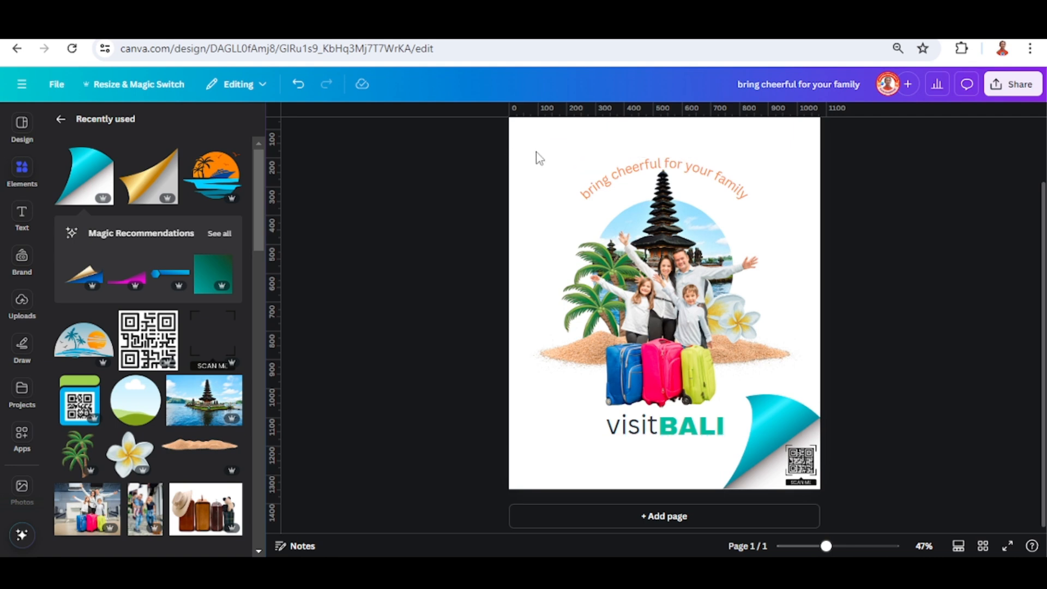
Add the Cruise Ship Travel Logo from the recently used elements, shrink it and place it in the page's upper-left corner
left_click(233, 157)
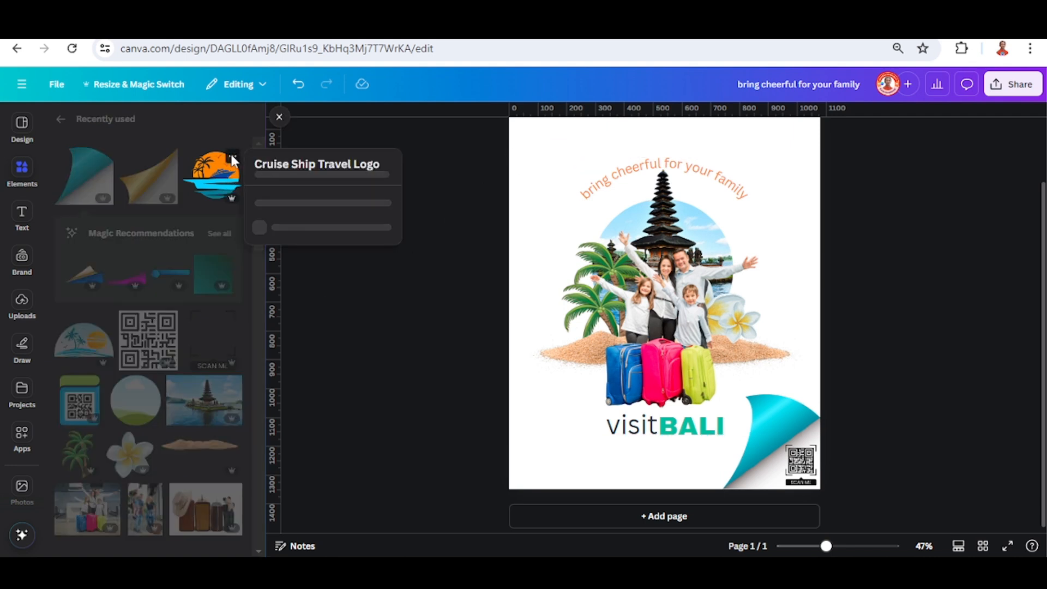
left_click(212, 191)
left_click(211, 191)
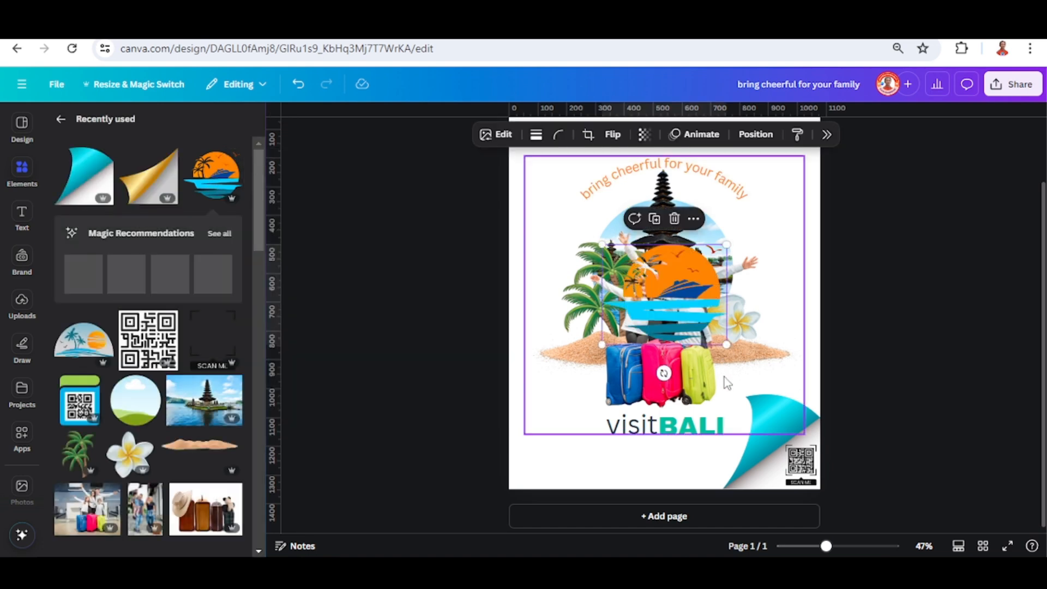
left_click_drag(727, 344, 649, 283)
left_click_drag(640, 269, 538, 173)
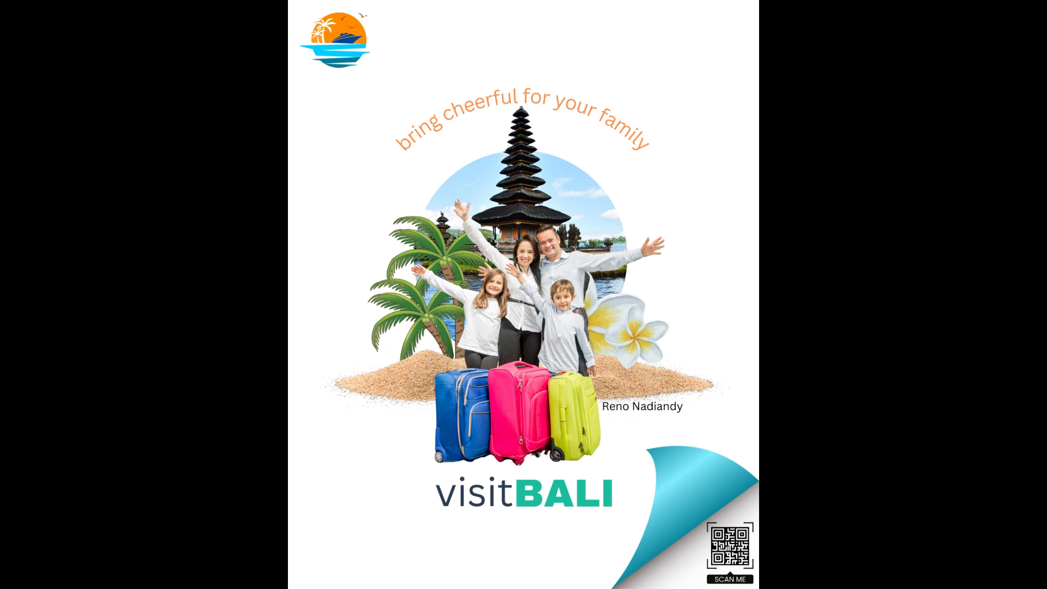